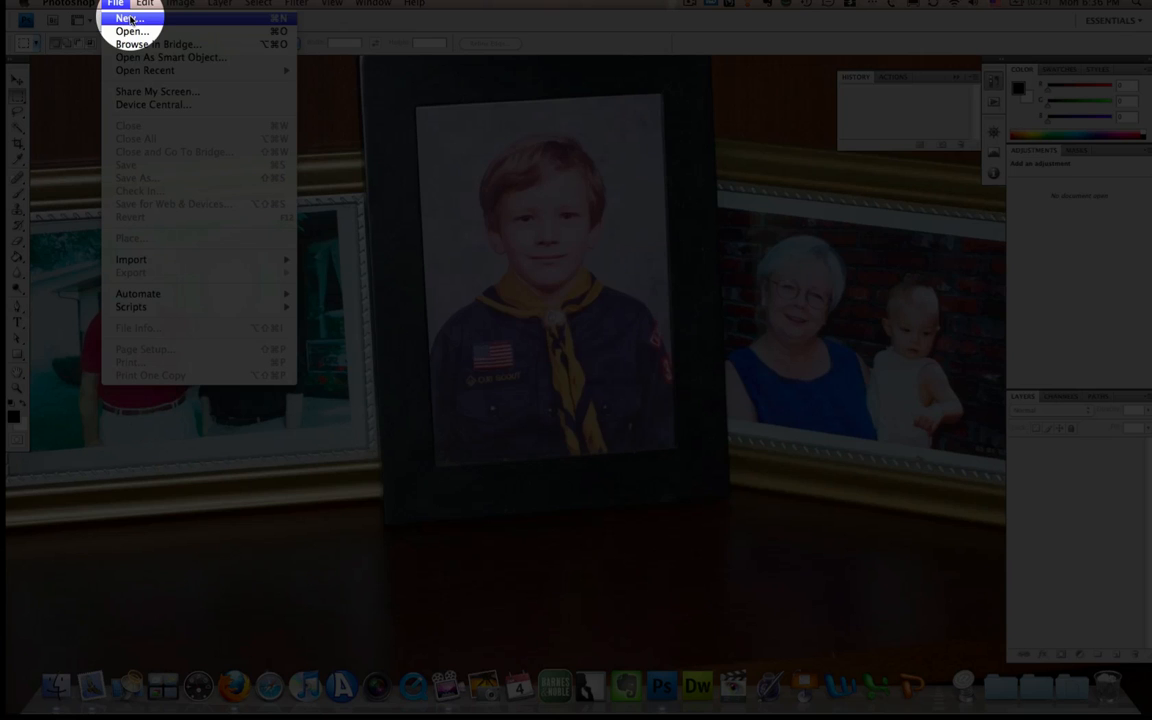
# - Create a 2000 × 2000 pixel RGB document named Cool-Moms with a white background, and enlarge its window
pyautogui.click(130, 18)
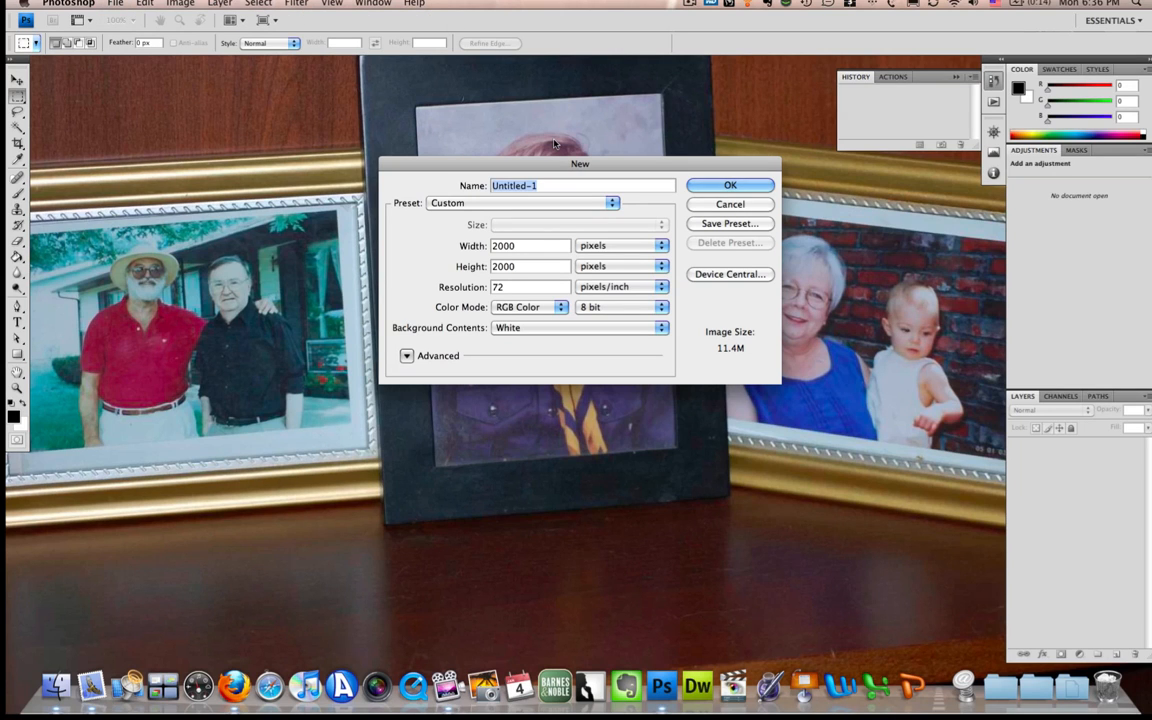
pyautogui.write('Cool-Moms')
pyautogui.click(730, 185)
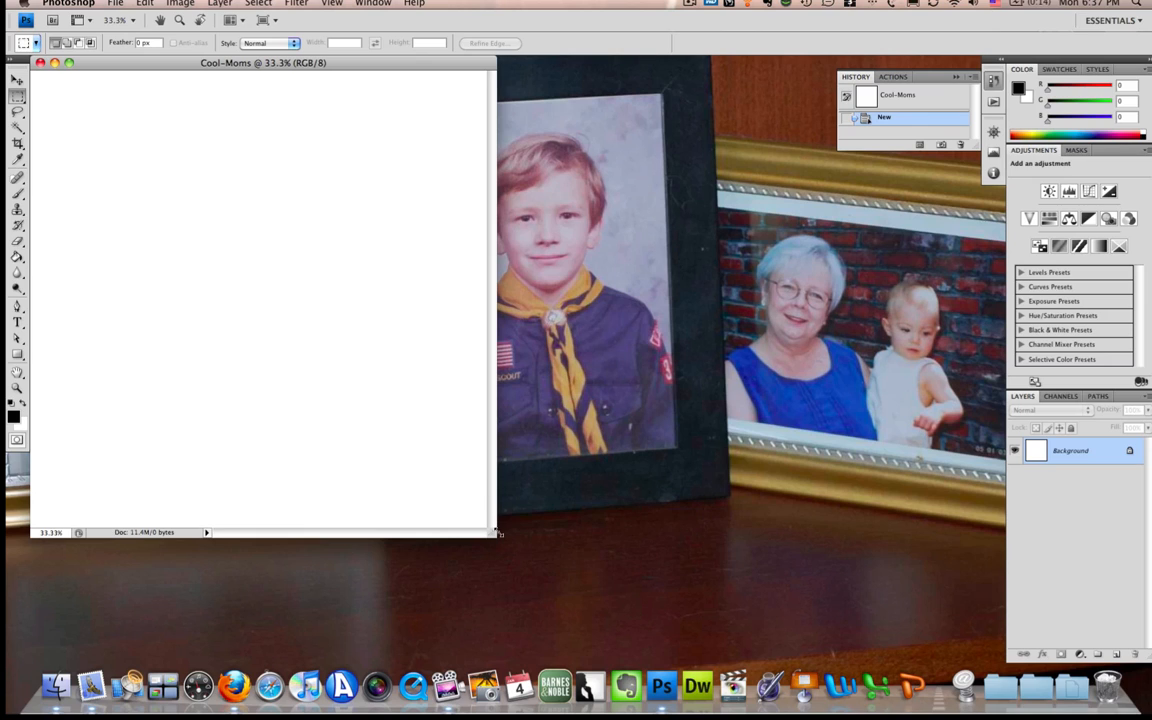
pyautogui.moveTo(497, 538); pyautogui.dragTo(783, 581)
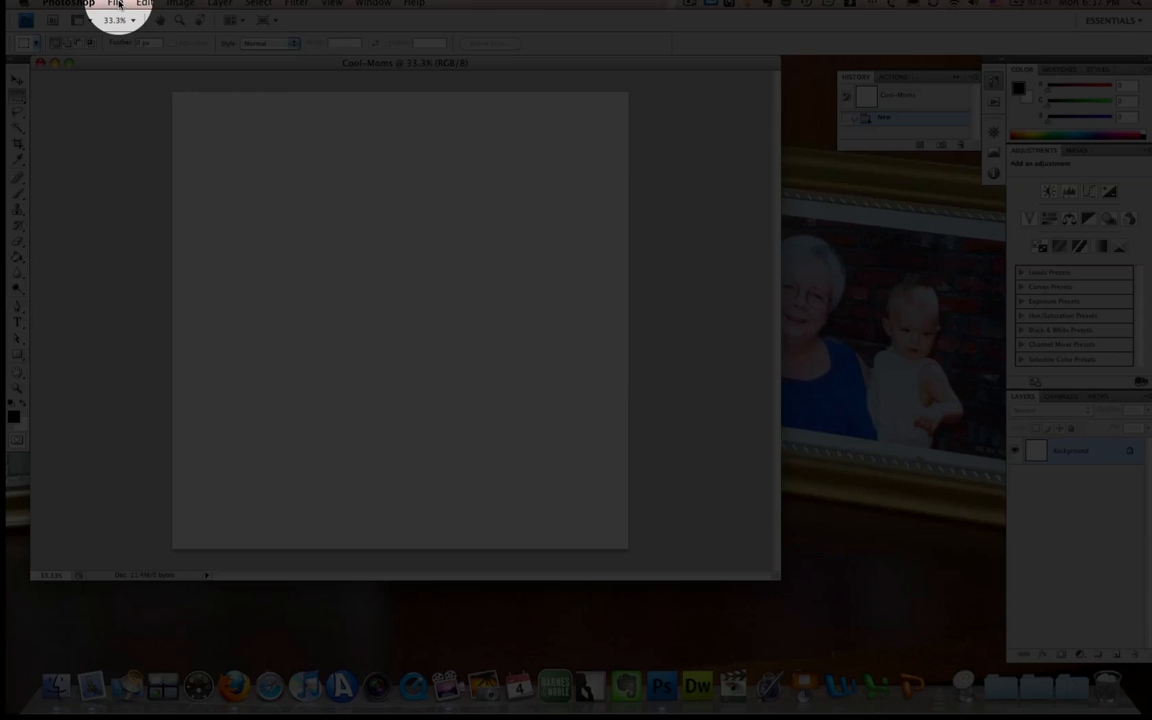
# - Open the recent file daddyCl logo LARGE 2000.psd, leaving it without colour management
pyautogui.click(117, 5)
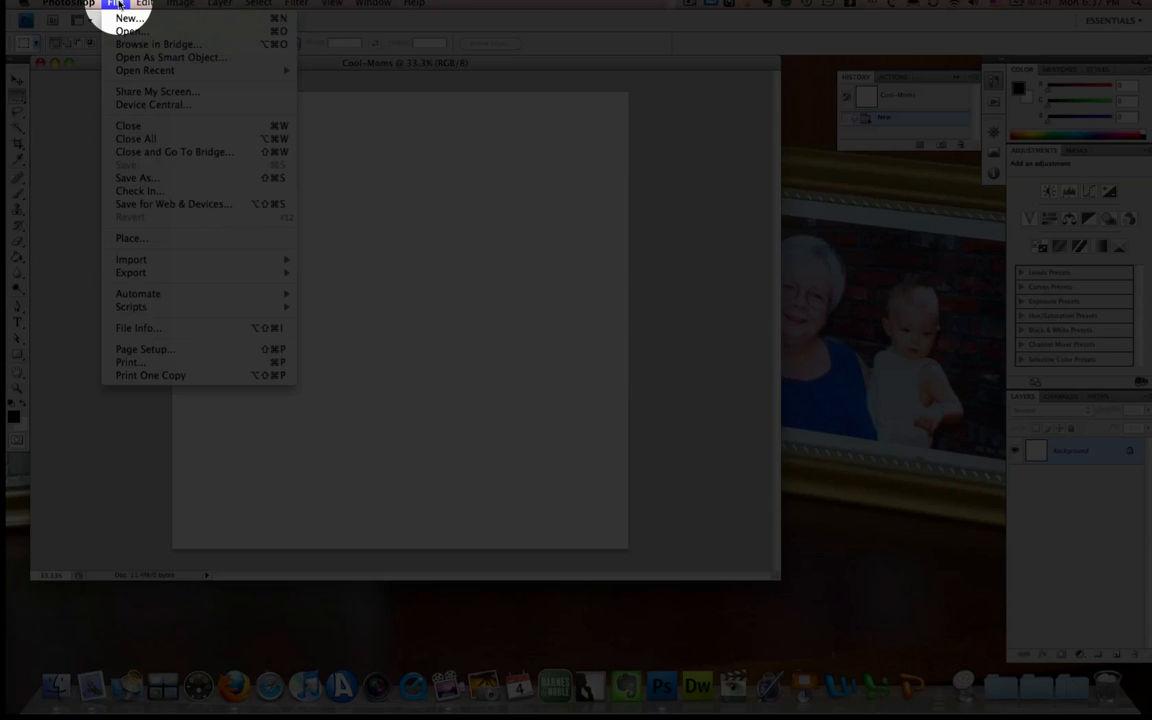
pyautogui.moveTo(138, 77)
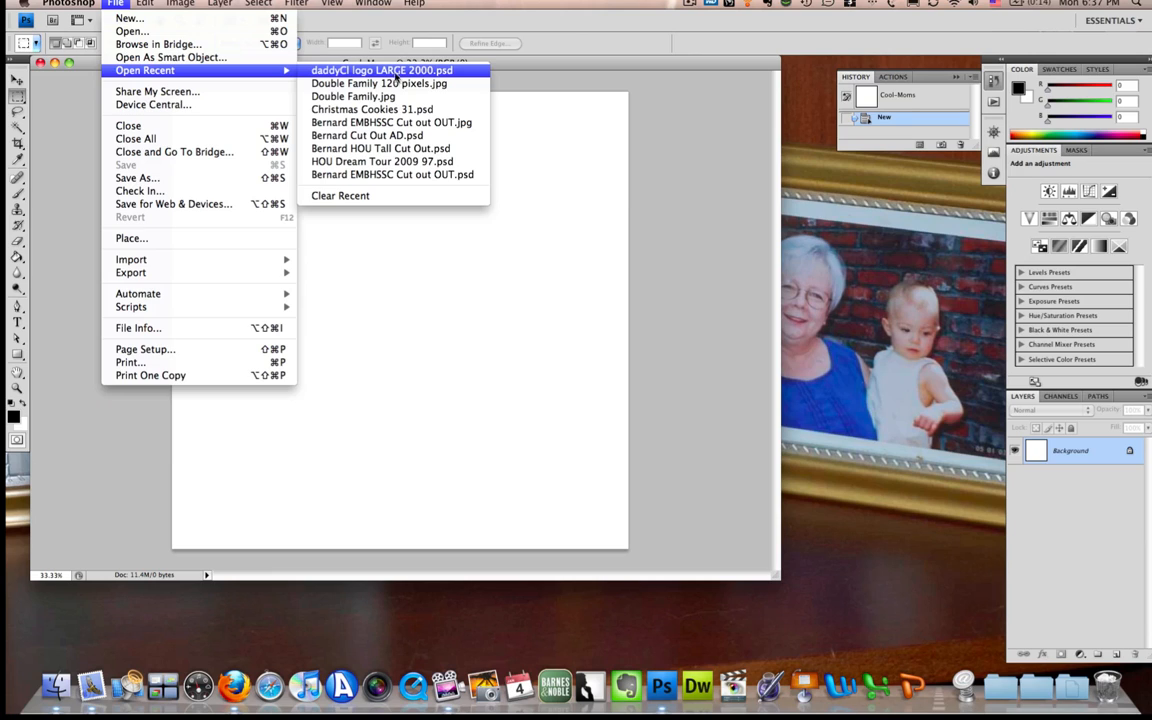
pyautogui.click(396, 72)
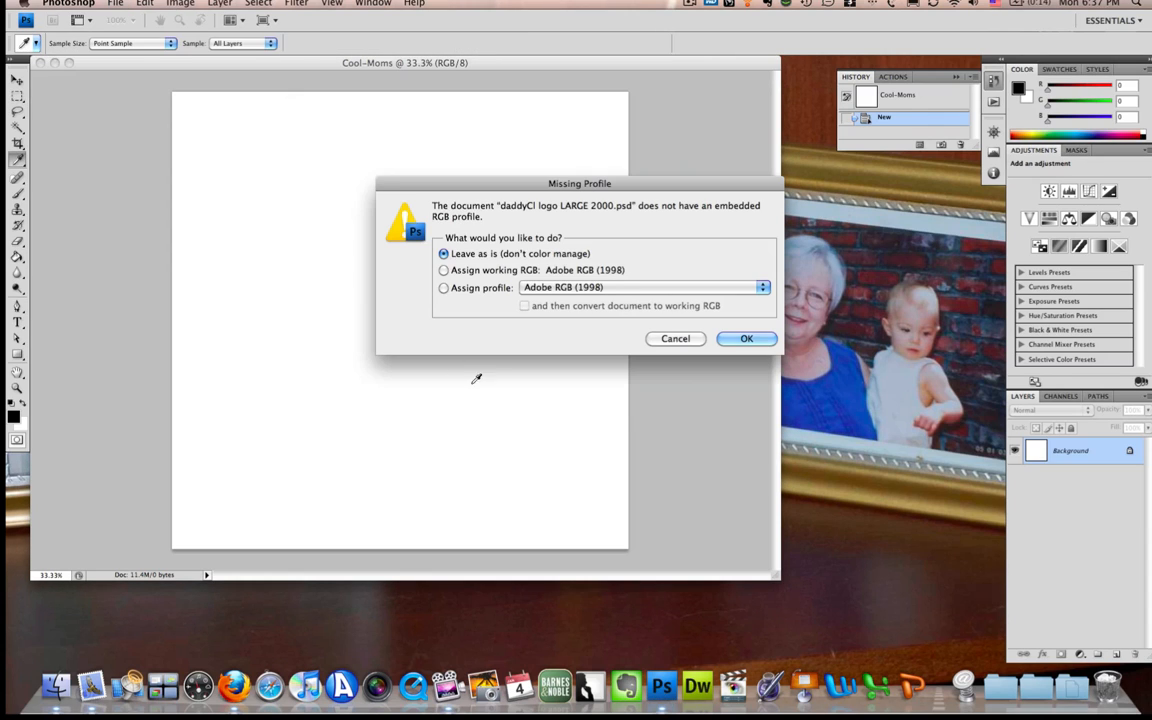
pyautogui.click(746, 339)
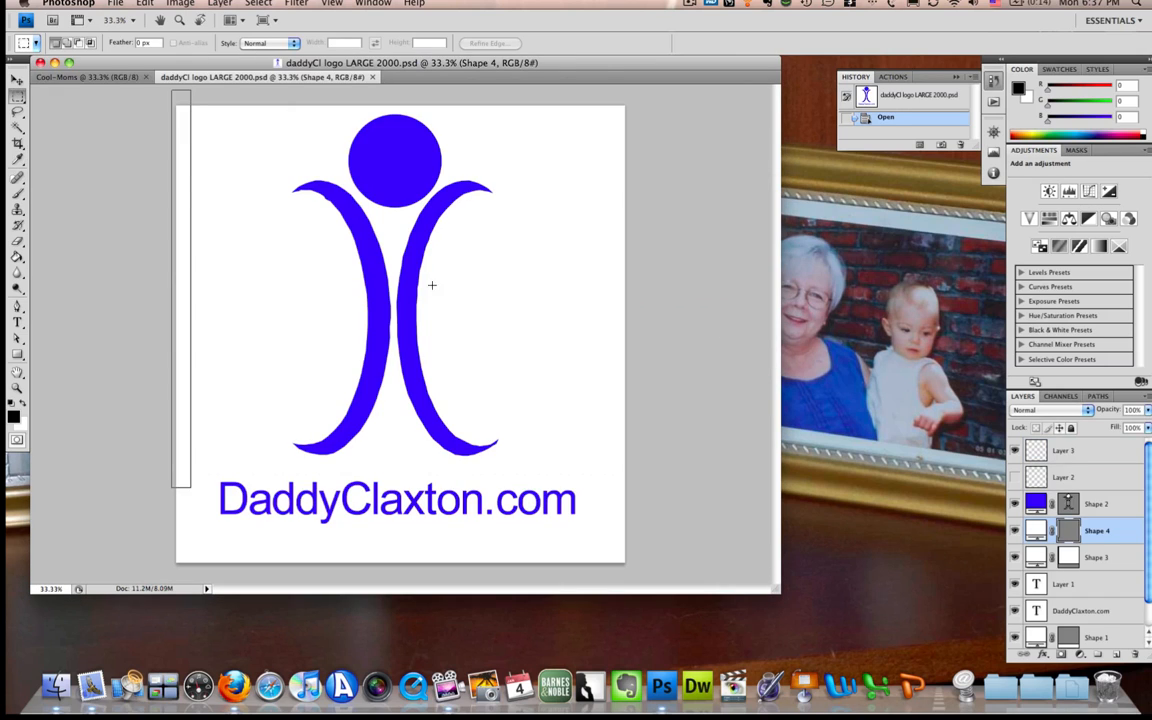
# - Set up a Save for Web export of the logo as a JPEG with quality 100
pyautogui.click(115, 4)
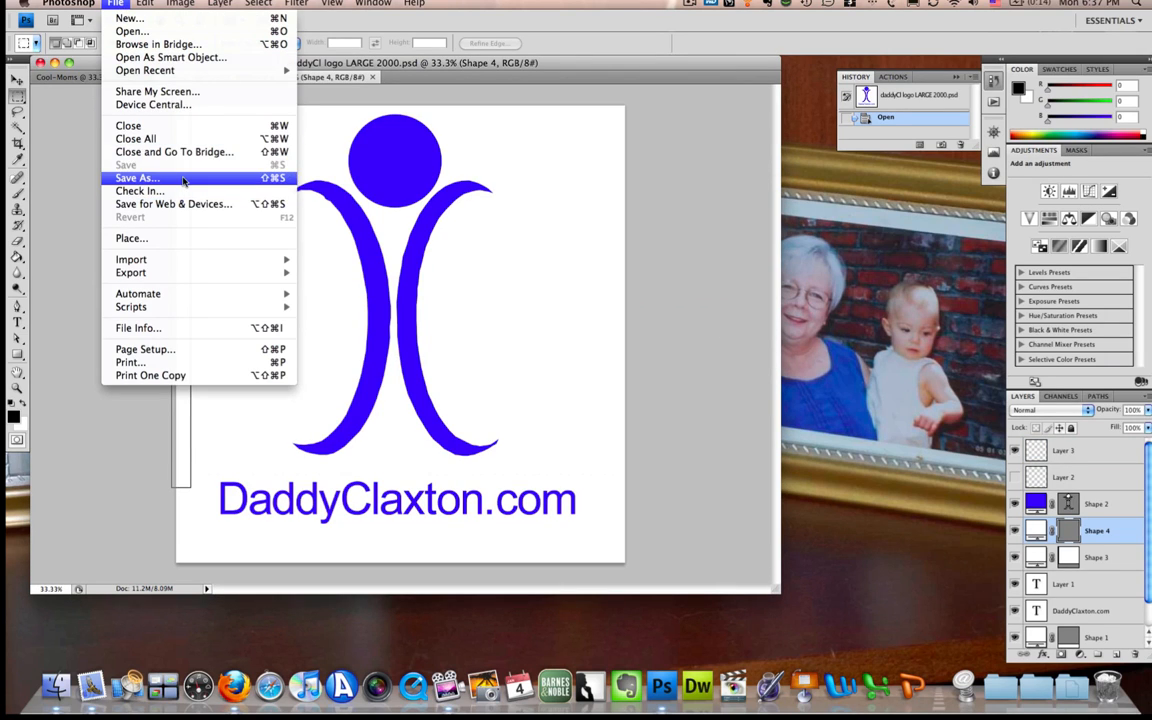
pyautogui.click(200, 207)
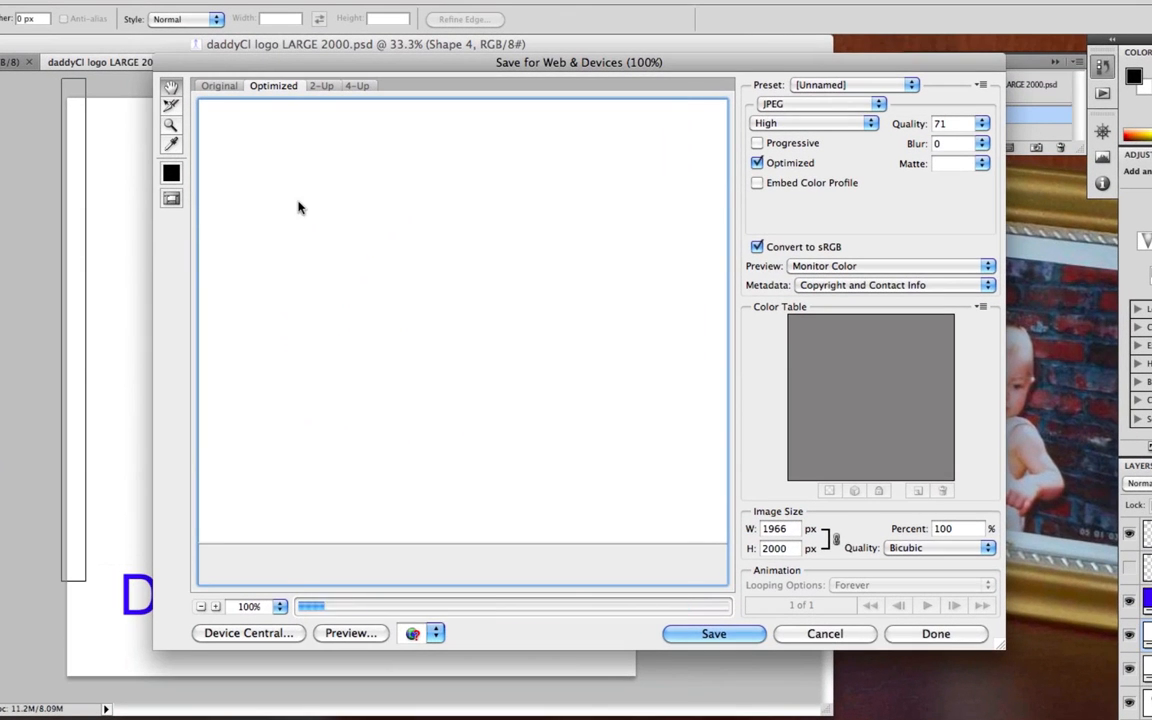
pyautogui.click(982, 123)
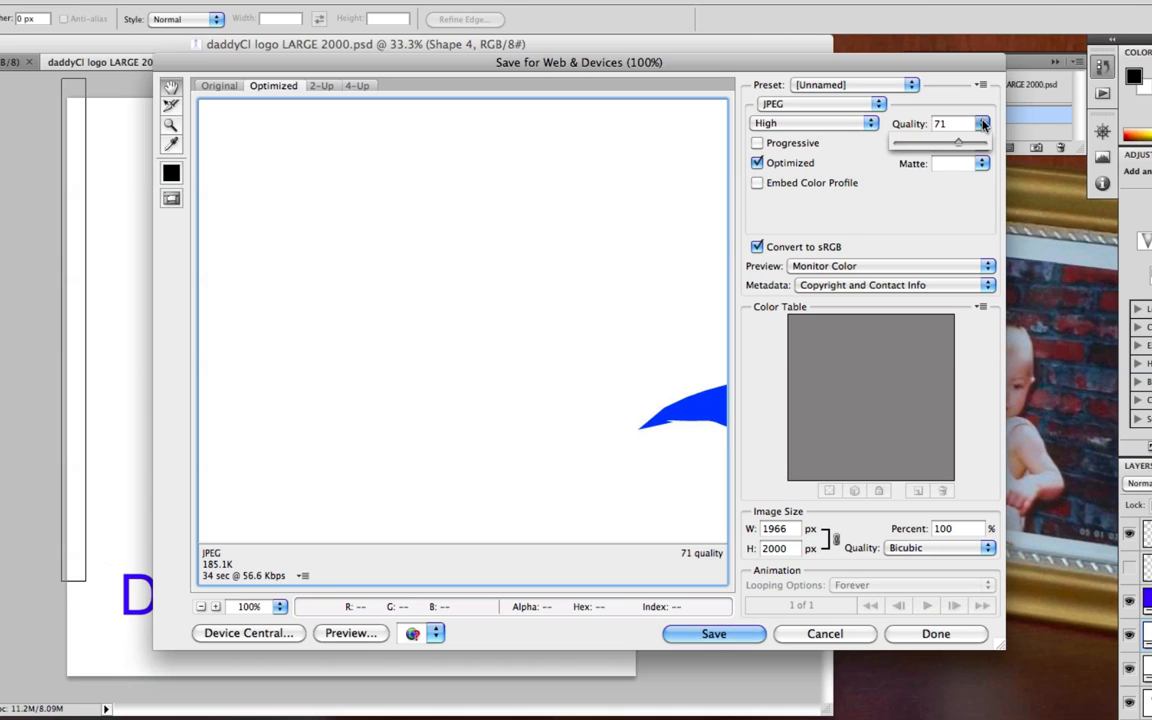
pyautogui.moveTo(957, 142); pyautogui.dragTo(991, 146)
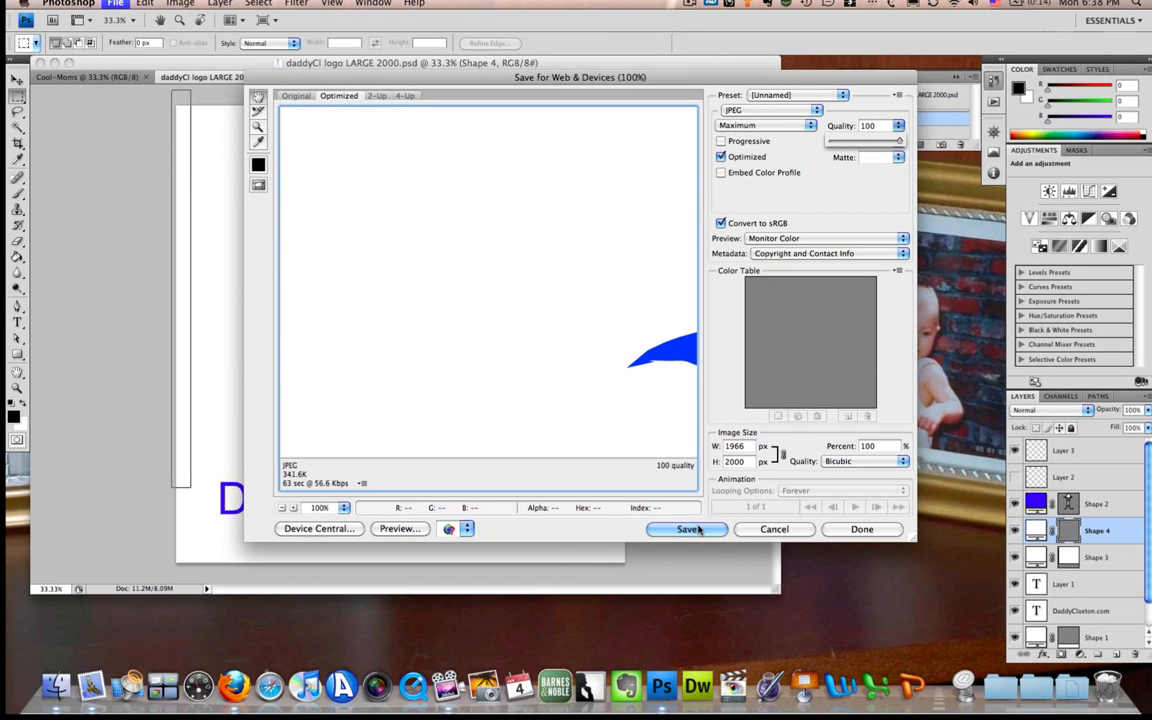
# - Save the optimized logo as daddyCl-logo-LARGE-2000.jpg on the iDisk
pyautogui.click(698, 530)
pyautogui.click(690, 529)
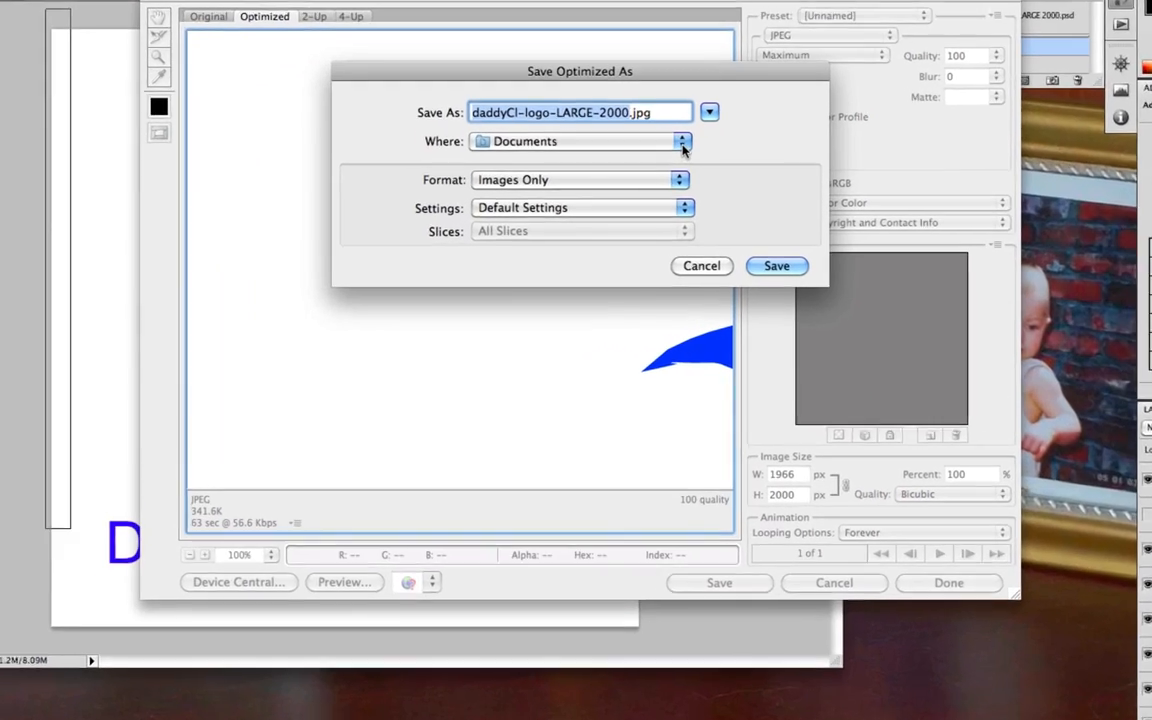
pyautogui.click(607, 190)
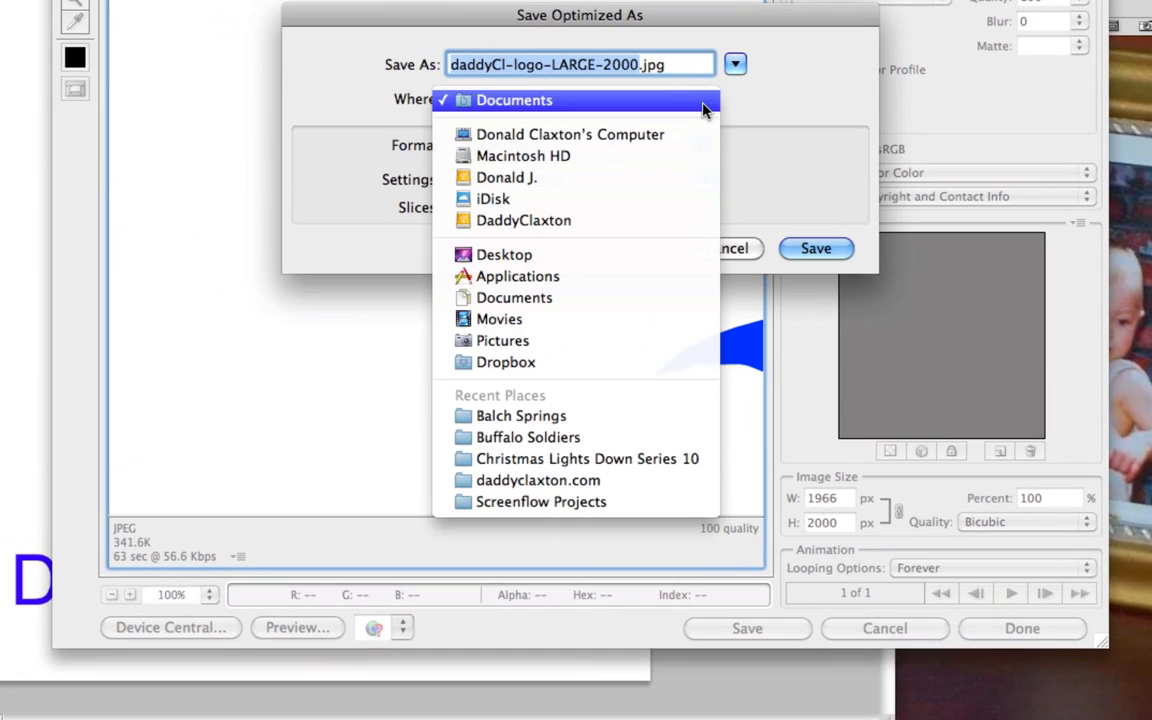
pyautogui.click(590, 202)
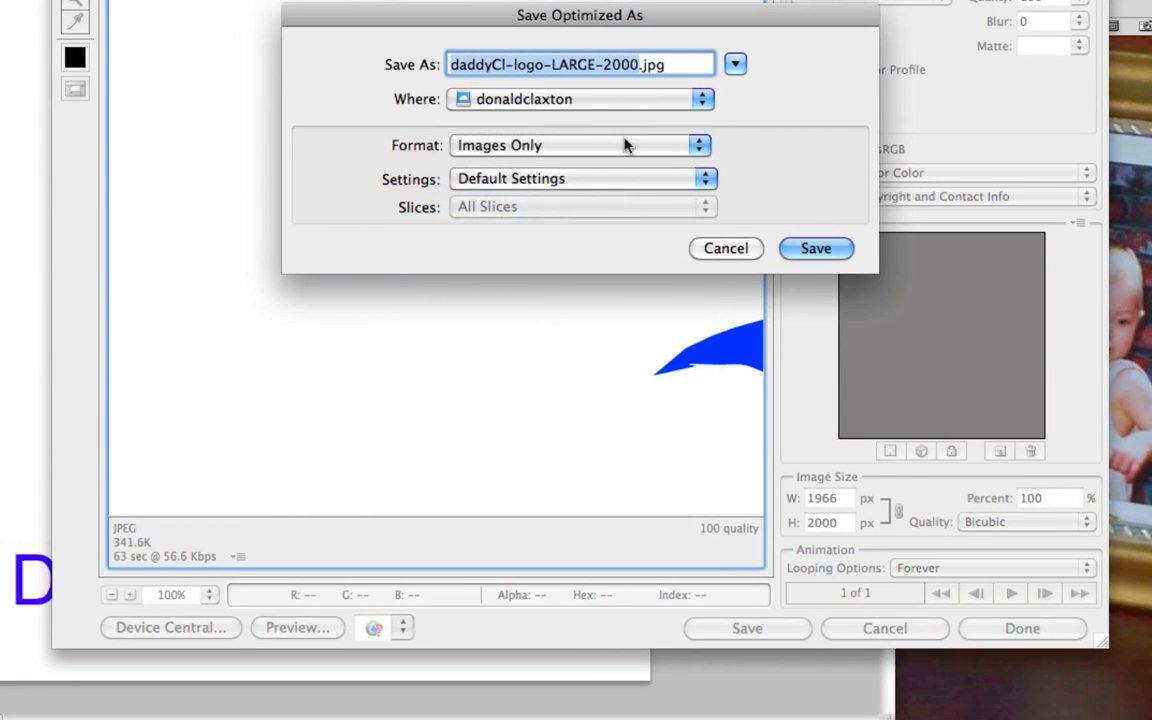
pyautogui.click(816, 248)
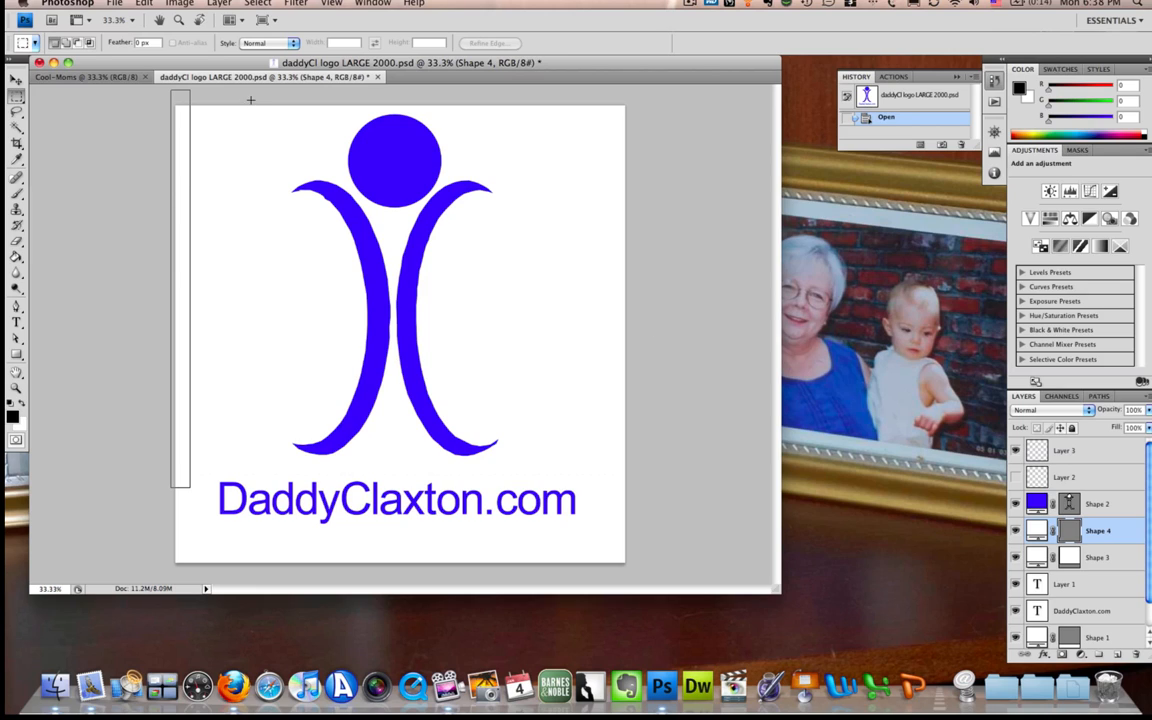
# - Open daddyCl-logo-LARGE-2000.jpg from the iDisk, leaving it without colour management
pyautogui.click(95, 77)
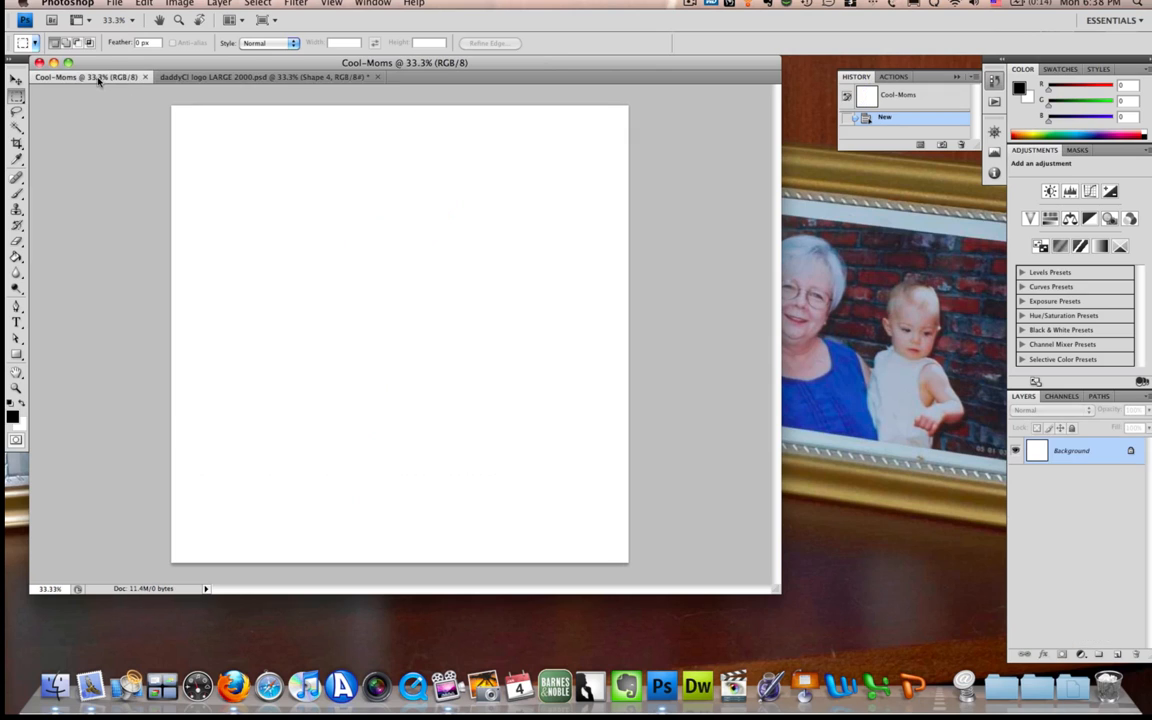
pyautogui.click(255, 79)
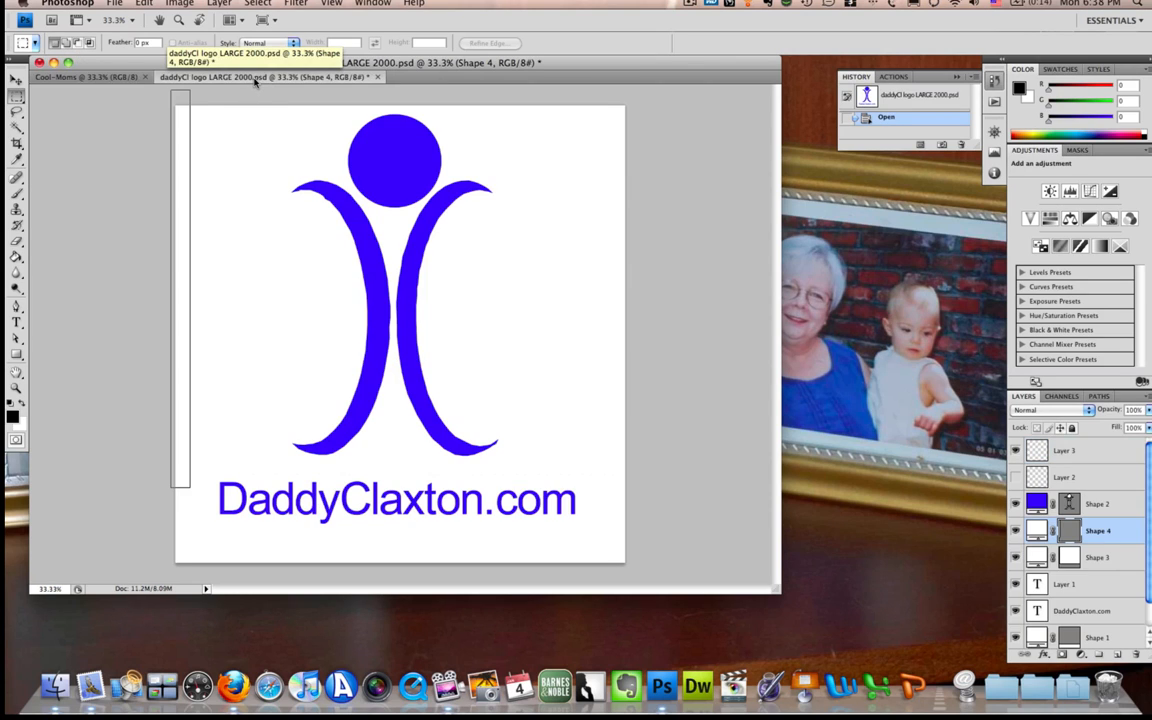
pyautogui.click(117, 5)
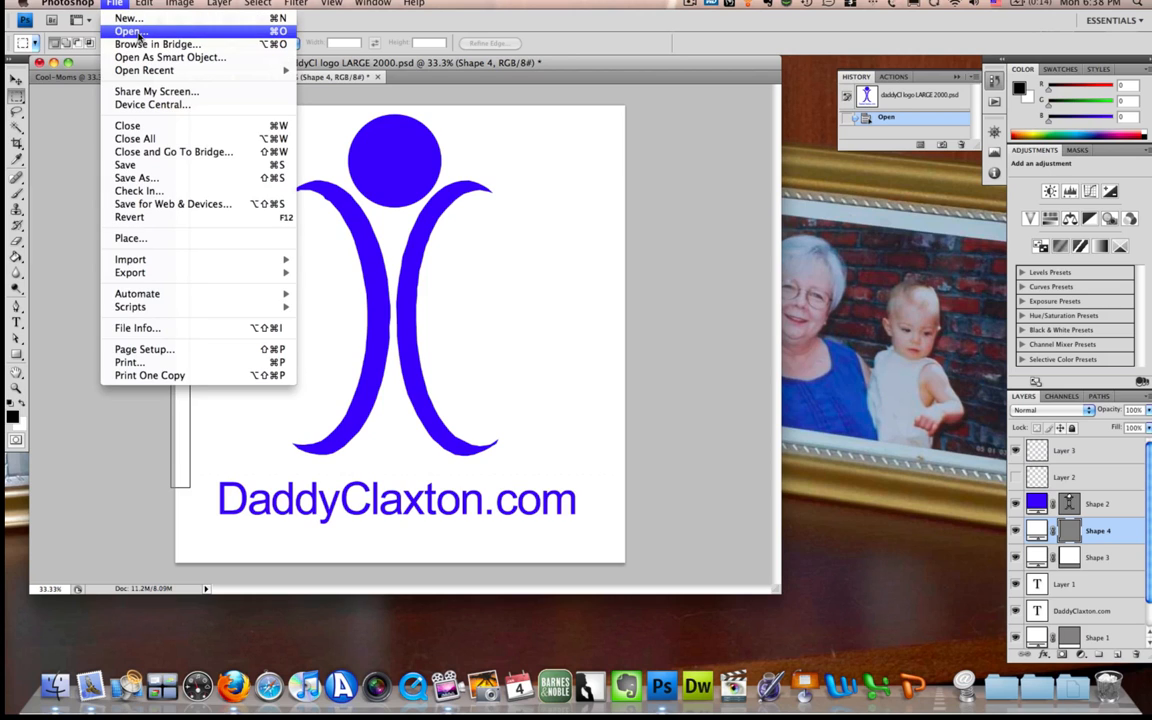
pyautogui.click(131, 31)
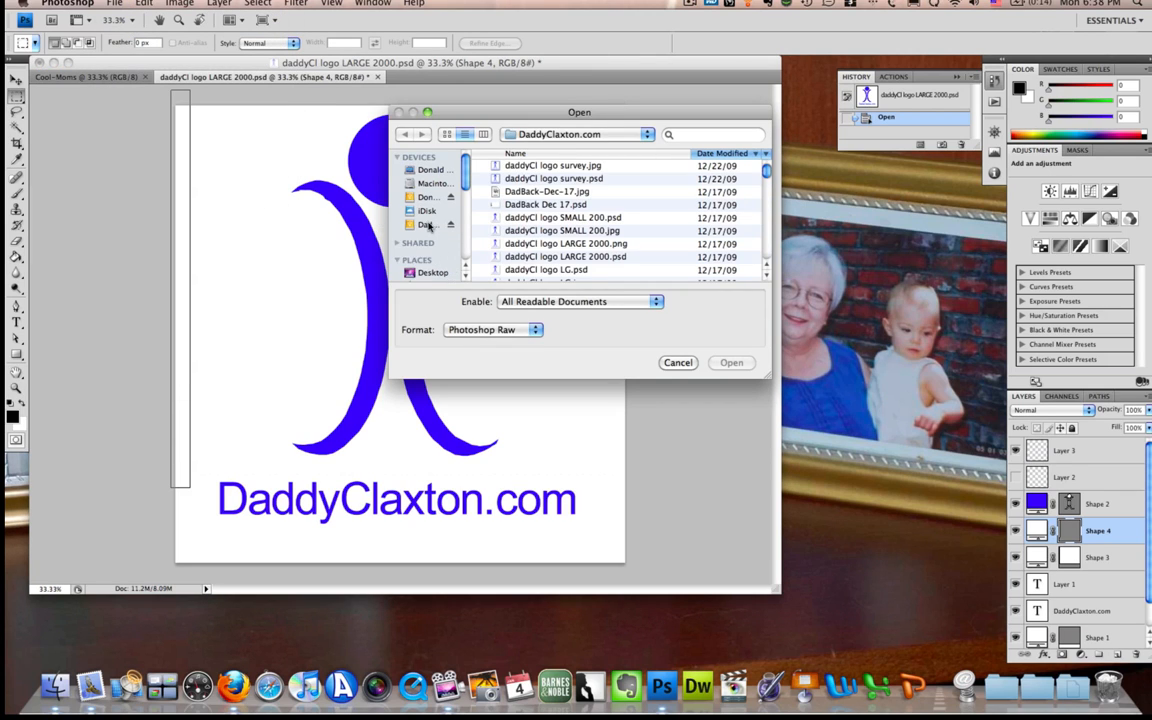
pyautogui.click(427, 211)
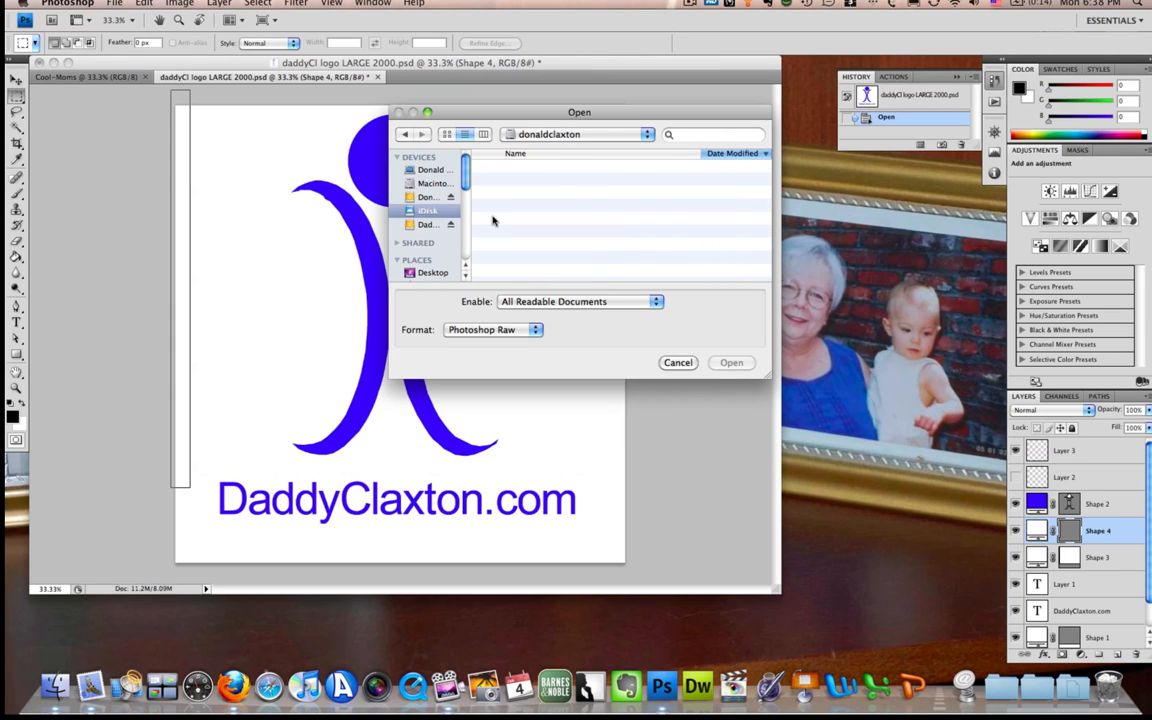
pyautogui.click(510, 165)
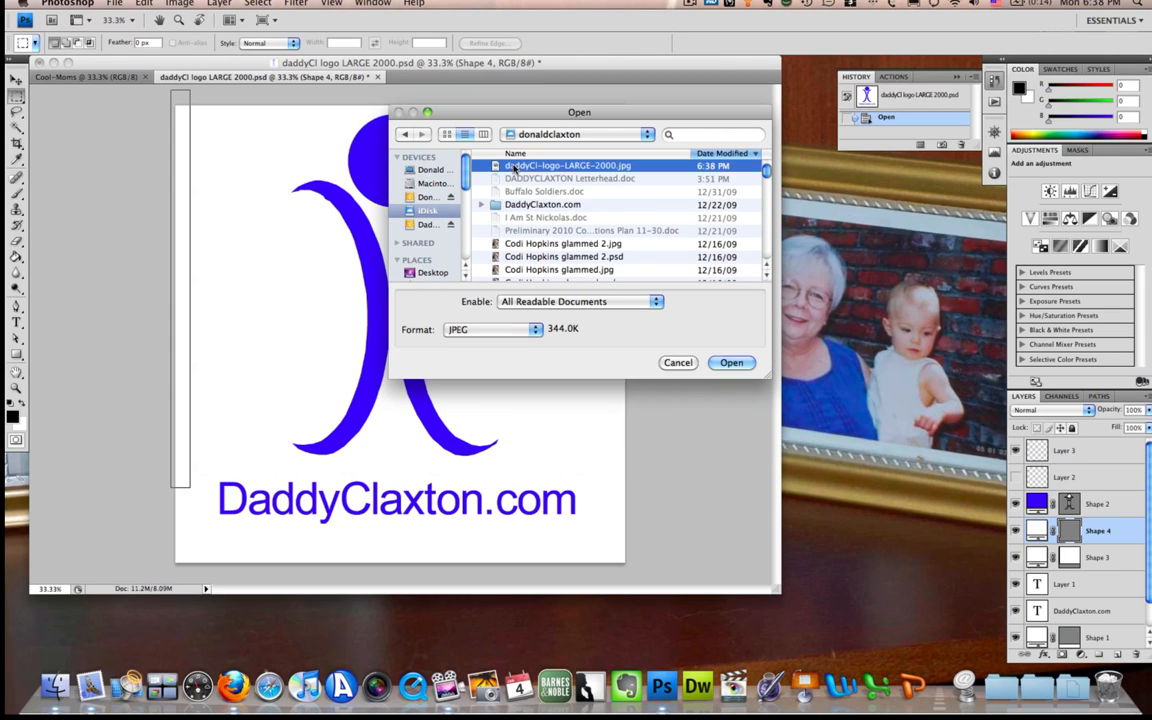
pyautogui.doubleClick(510, 165)
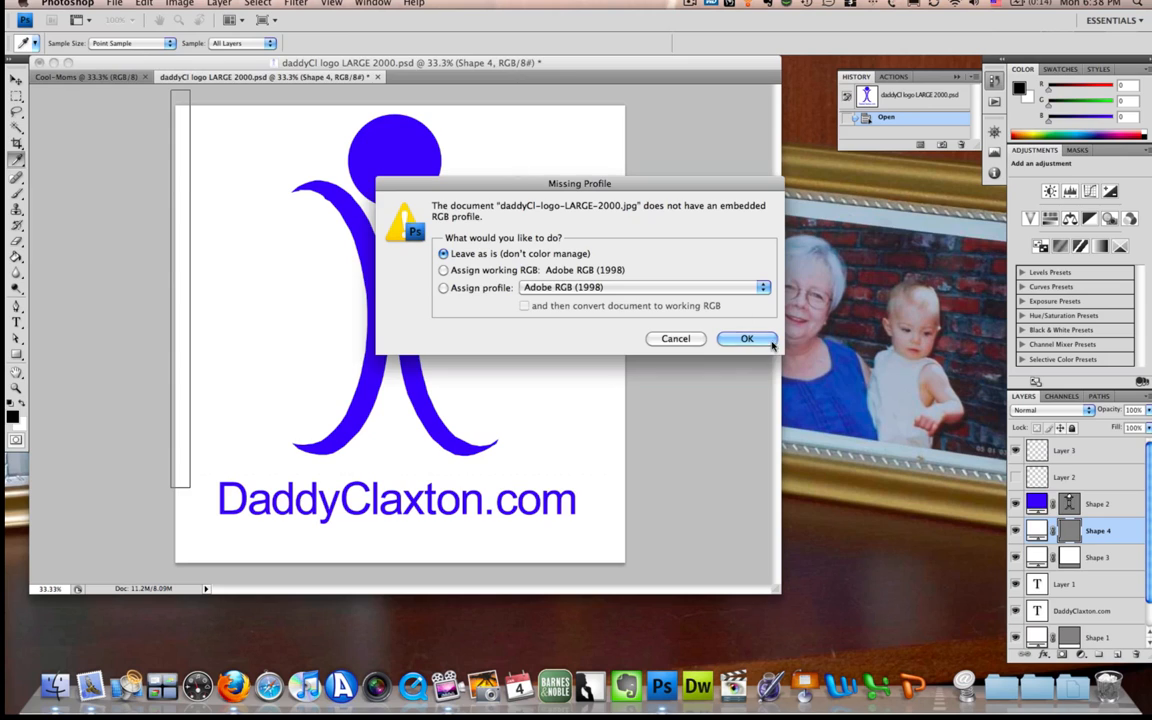
pyautogui.click(760, 337)
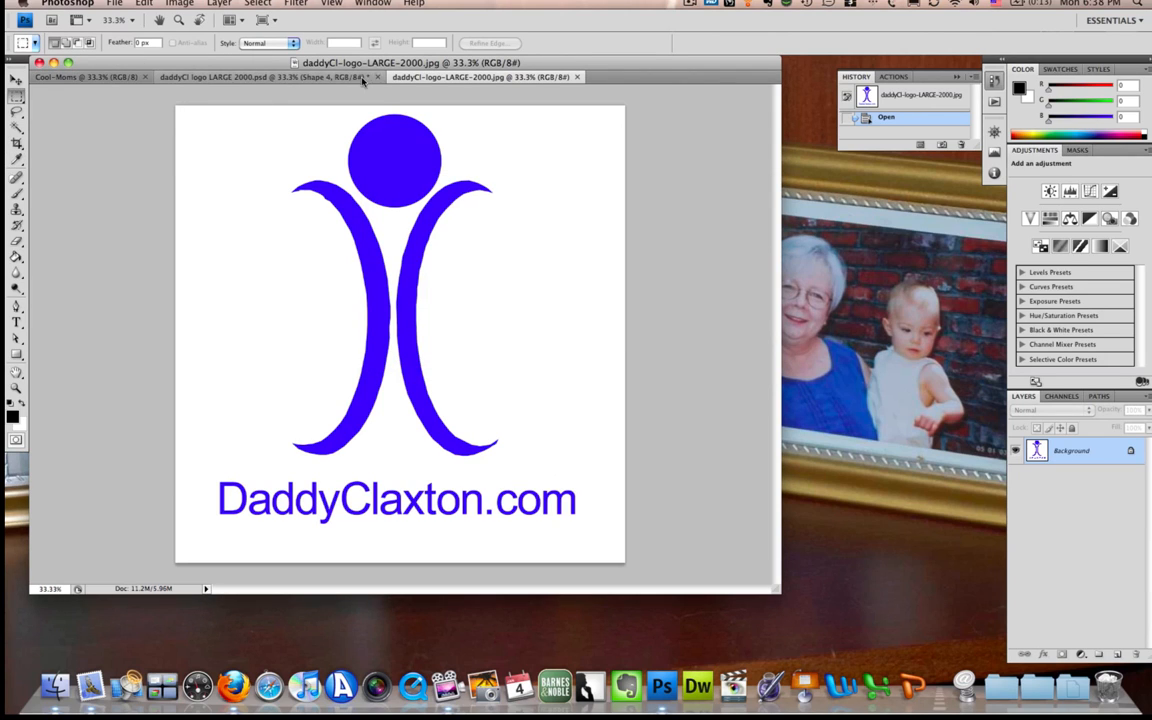
# - Close the layered daddyCl logo LARGE 2000.psd without saving changes
pyautogui.click(292, 78)
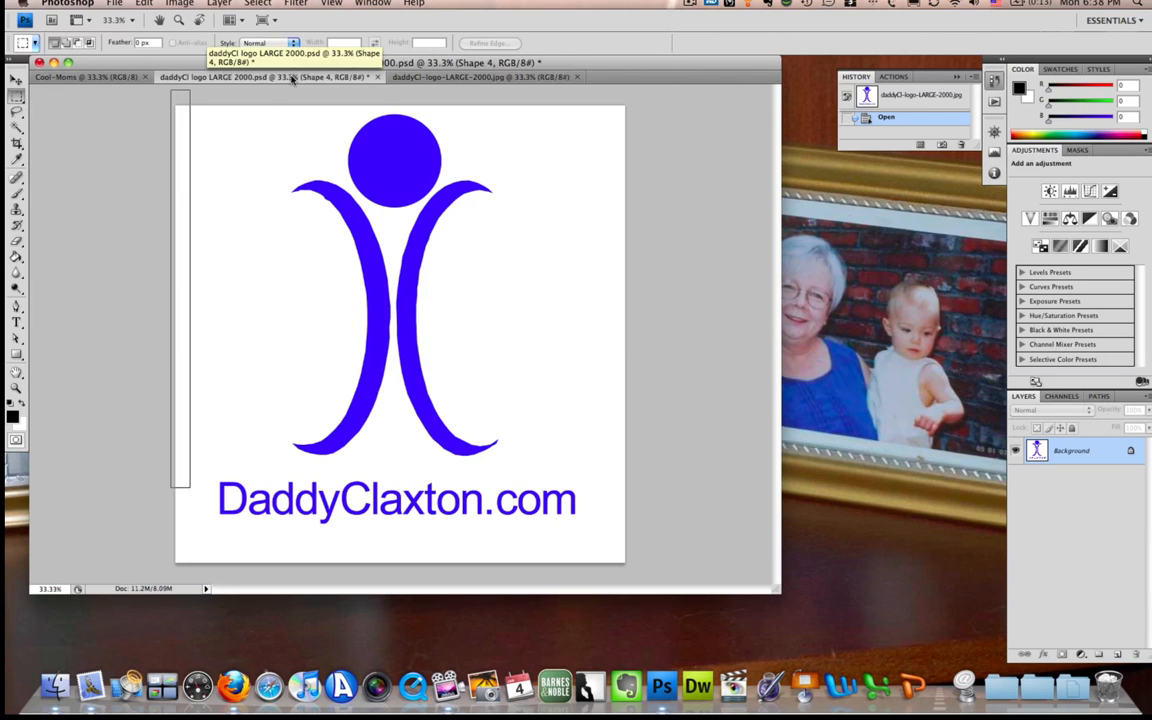
pyautogui.click(377, 78)
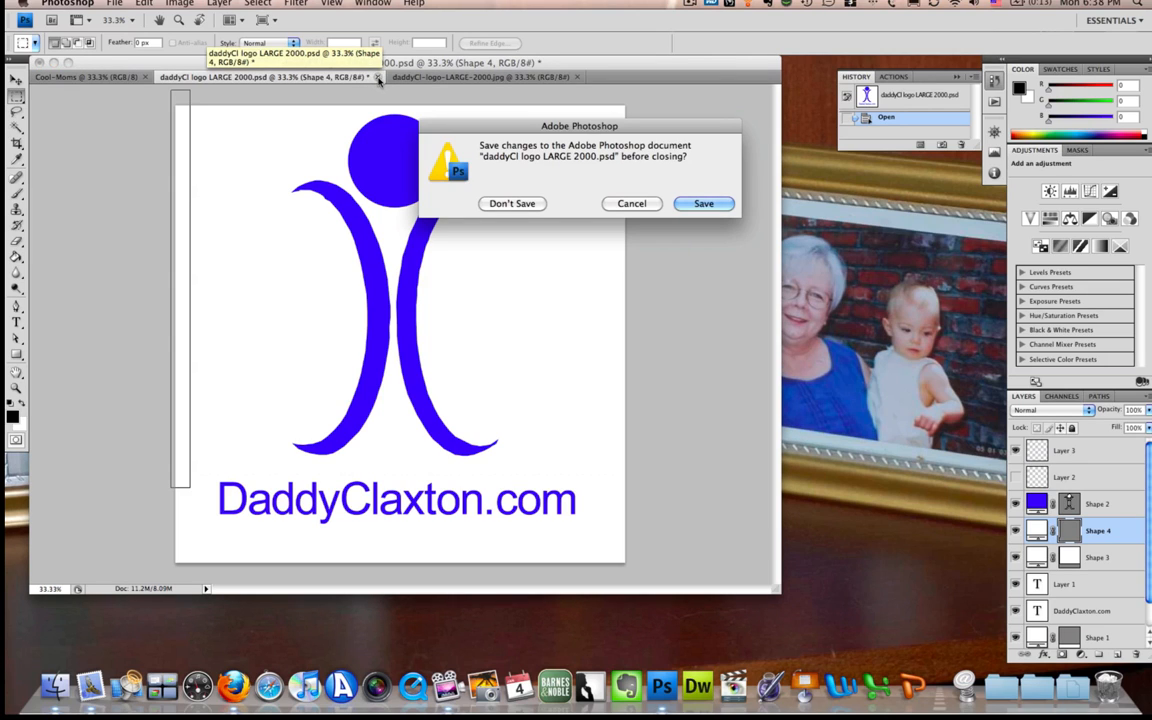
pyautogui.click(524, 204)
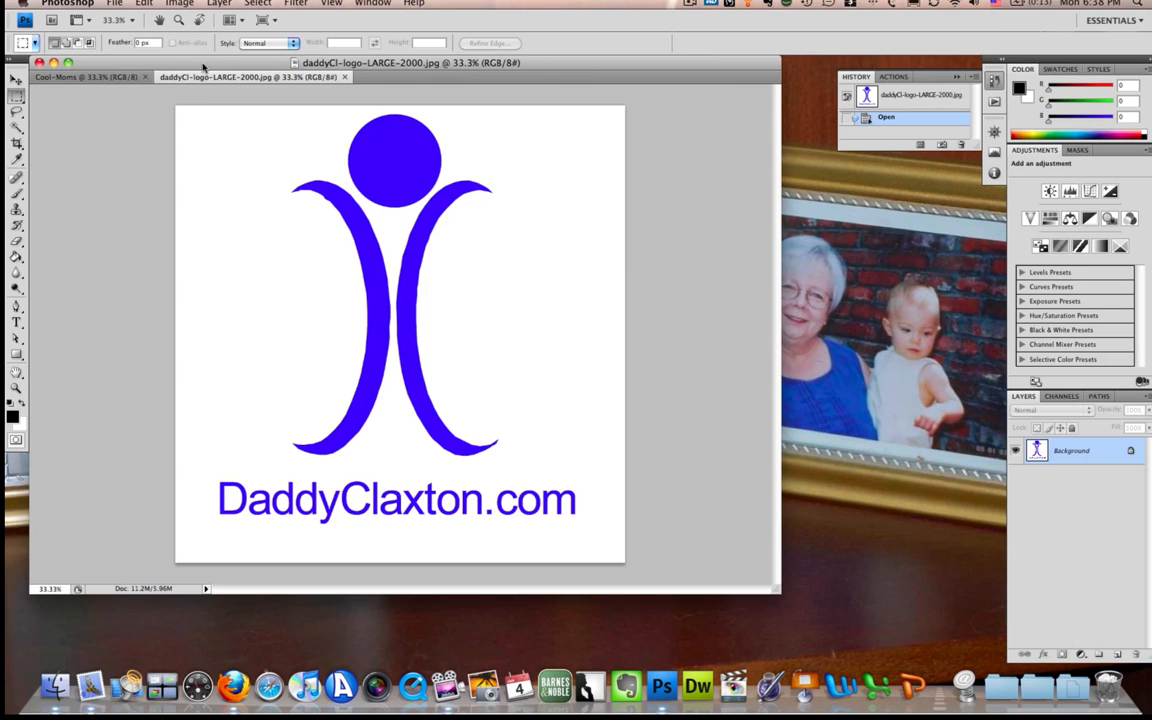
# - Detach the JPEG logo document into its own floating window beside the Cool-Moms document
pyautogui.click(120, 77)
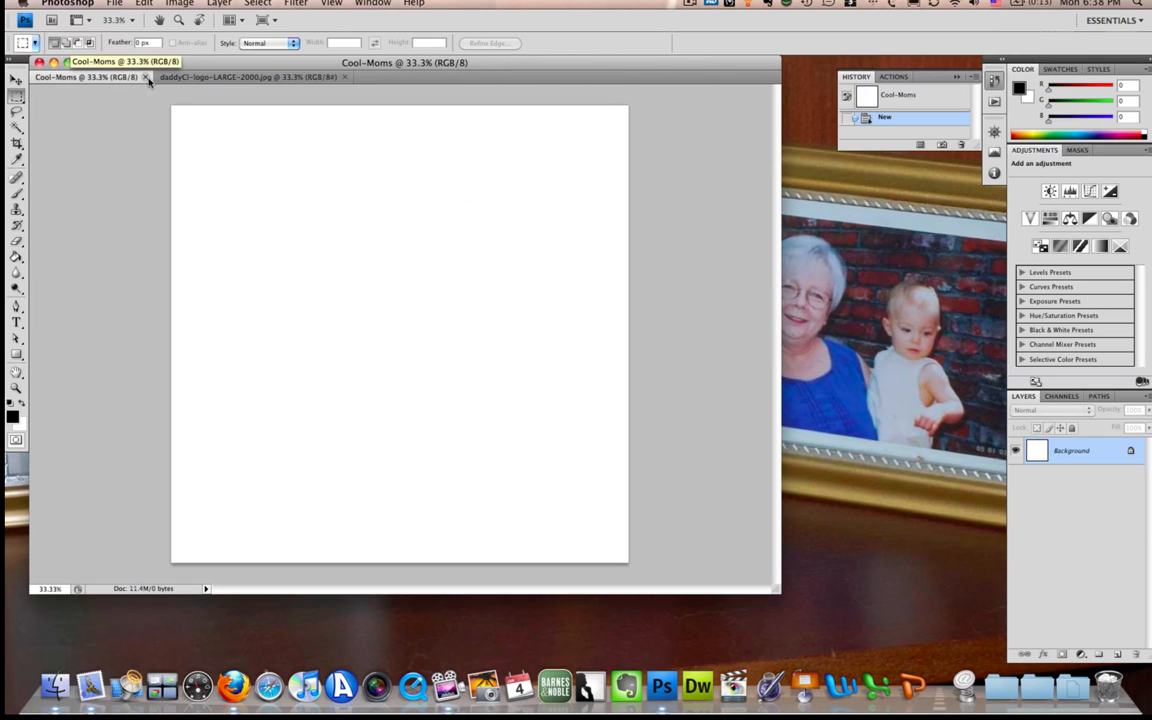
pyautogui.click(183, 78)
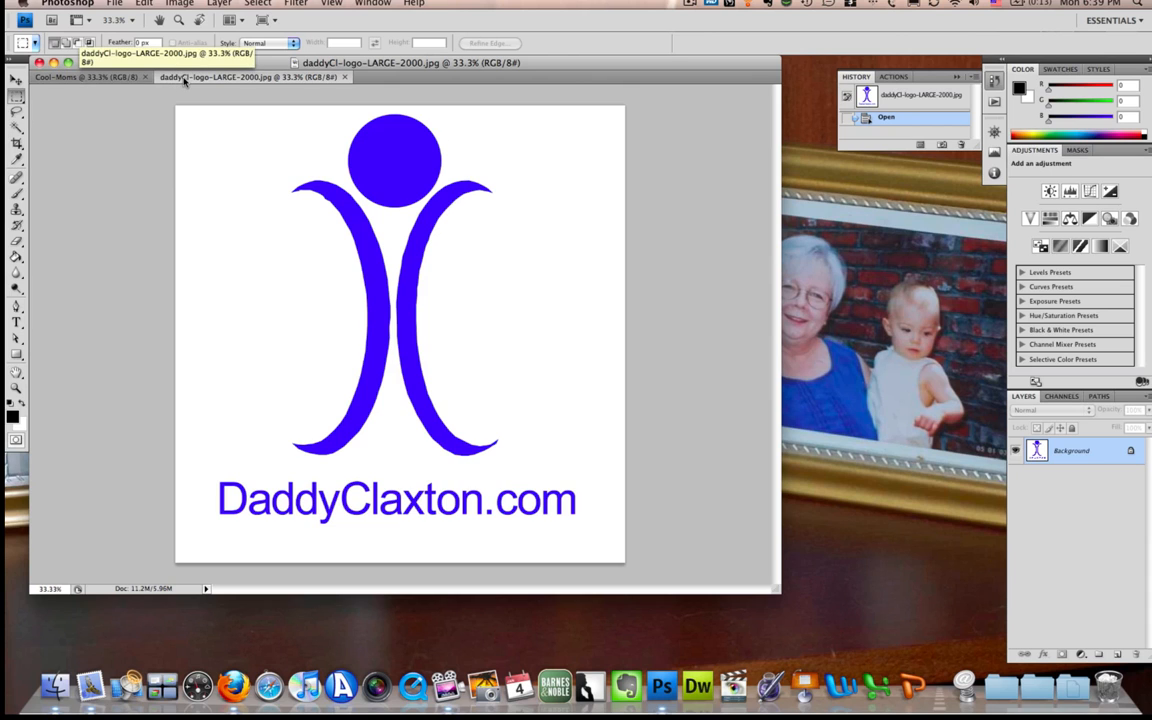
pyautogui.moveTo(183, 81); pyautogui.dragTo(445, 167)
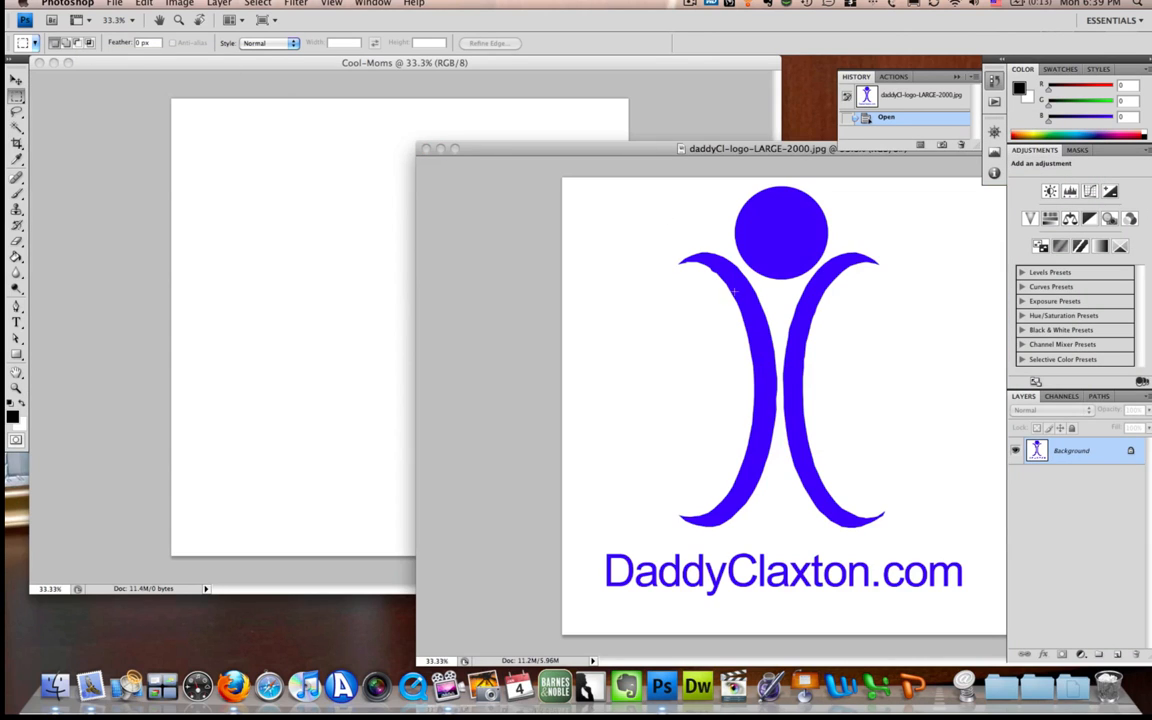
# - Copy the logo into the Cool-Moms document with the Move tool and position it fully within the canvas height
pyautogui.click(18, 78)
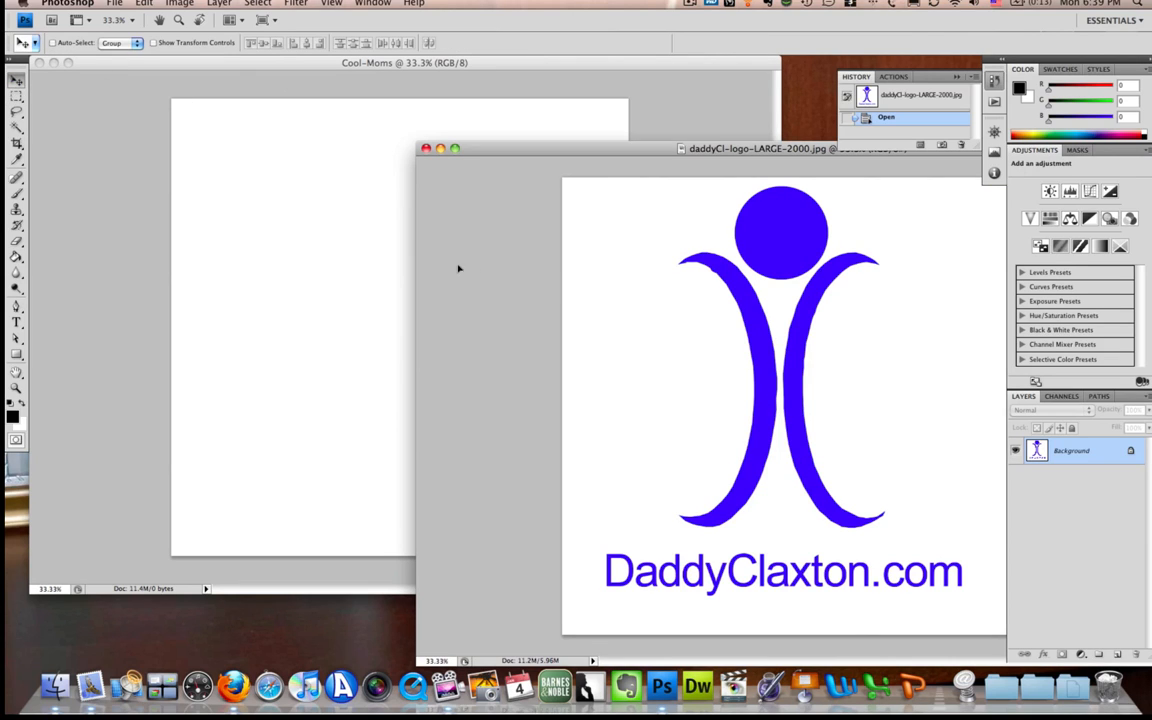
pyautogui.moveTo(459, 268); pyautogui.dragTo(316, 244)
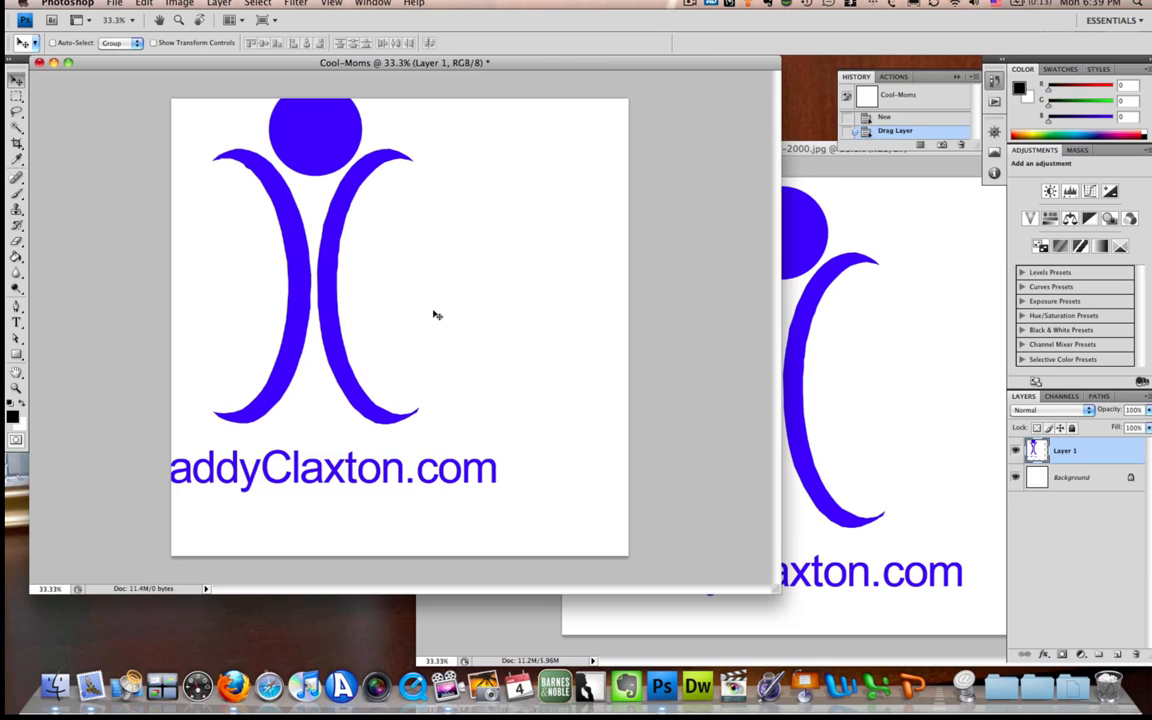
pyautogui.moveTo(380, 284); pyautogui.dragTo(447, 335)
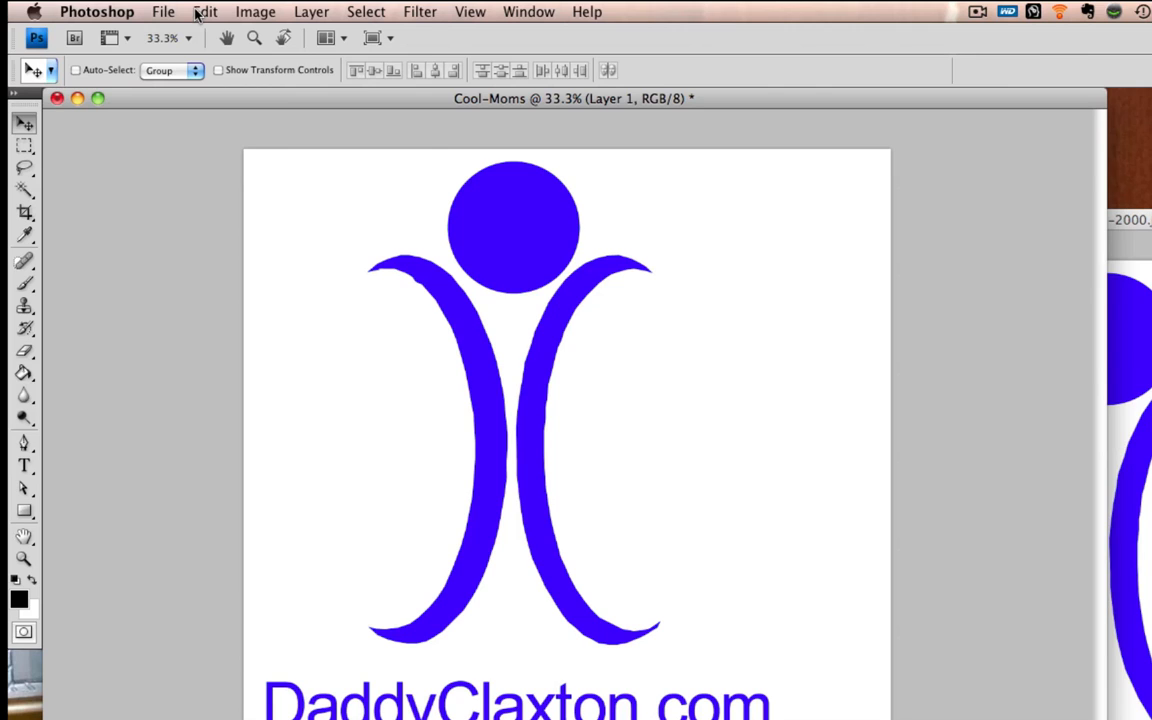
# - Scale the DaddyClaxton.com logo layer proportionally to about 26% and place it near the canvas's top centre
pyautogui.click(203, 12)
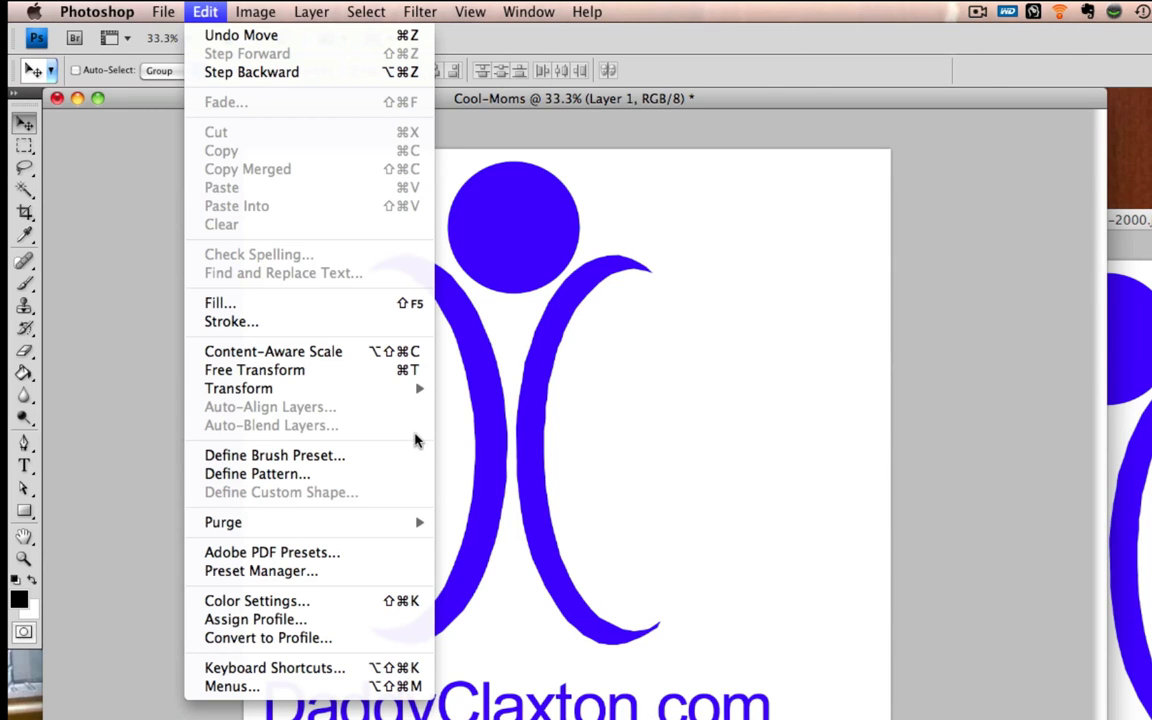
pyautogui.moveTo(422, 390)
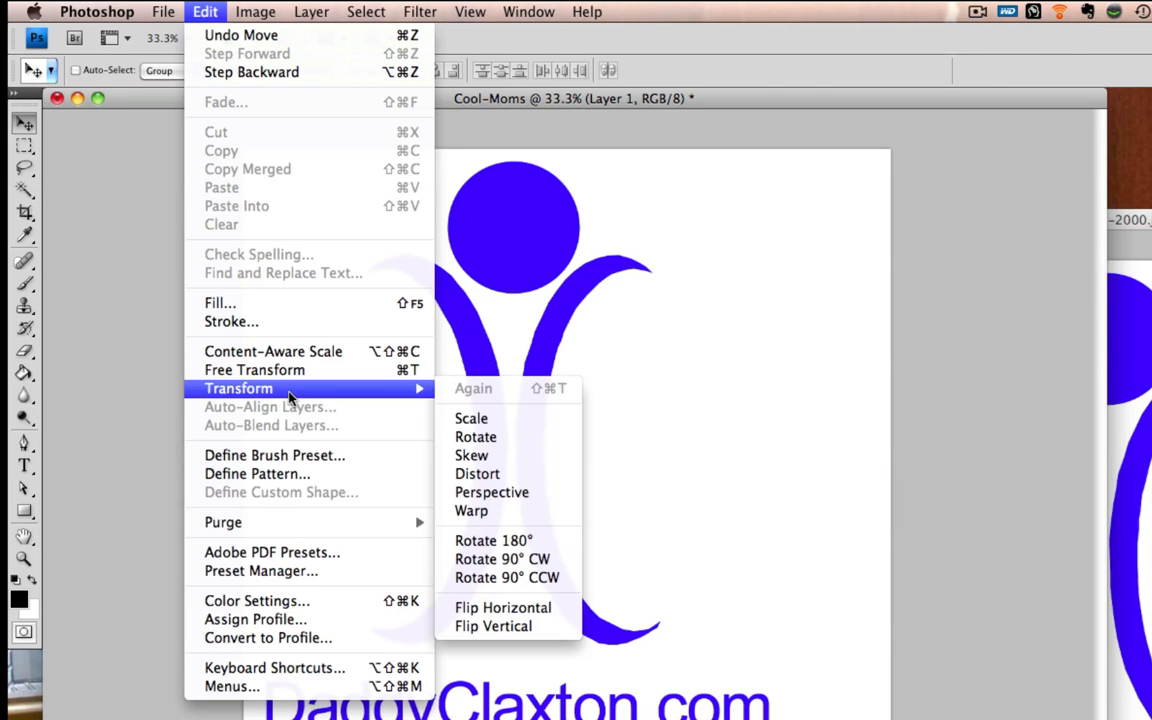
pyautogui.click(505, 424)
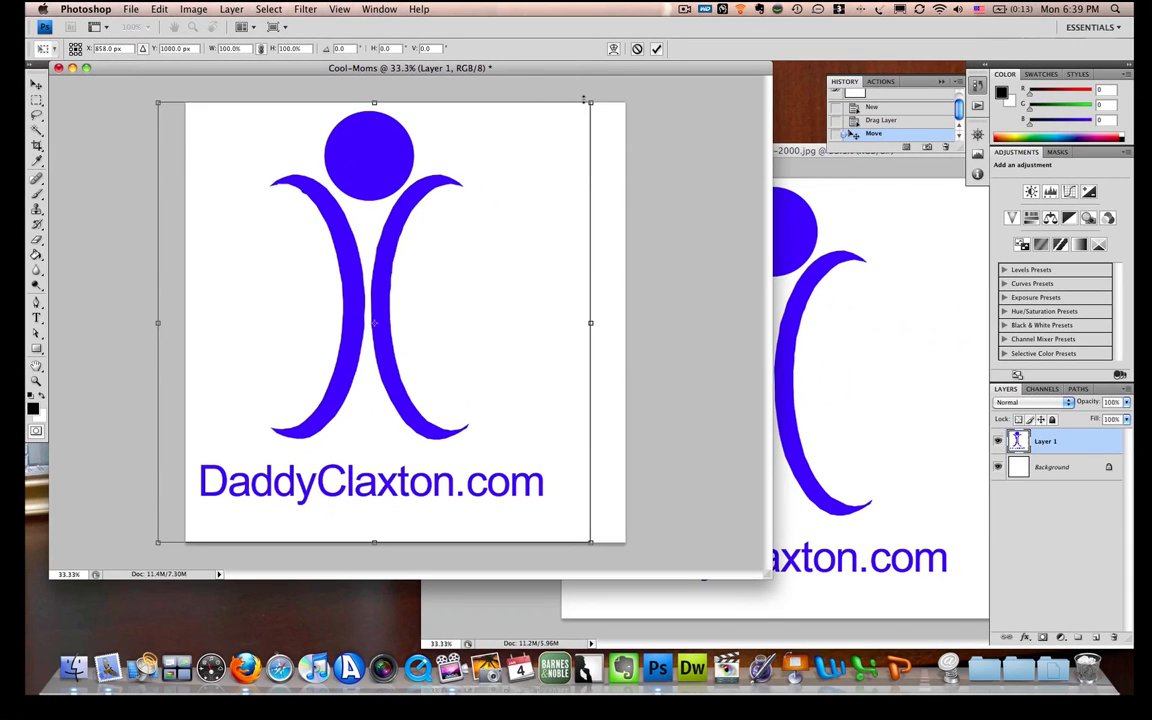
pyautogui.moveTo(588, 103); pyautogui.dragTo(277, 433)
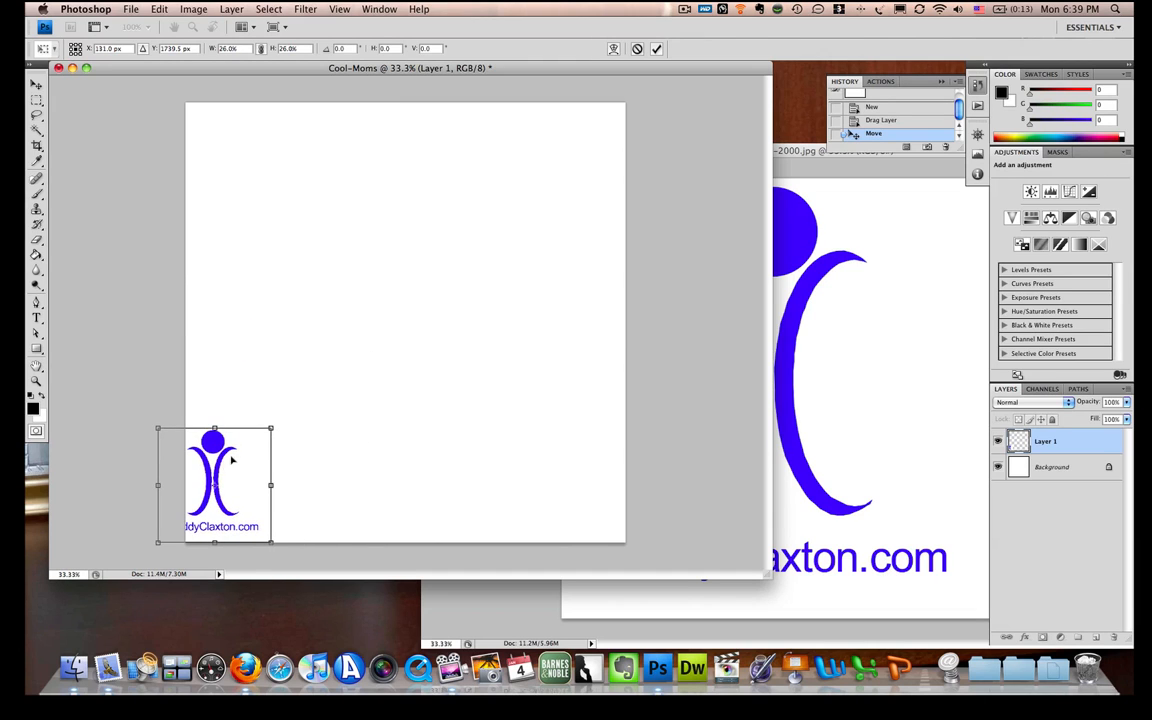
pyautogui.moveTo(224, 466); pyautogui.dragTo(409, 168)
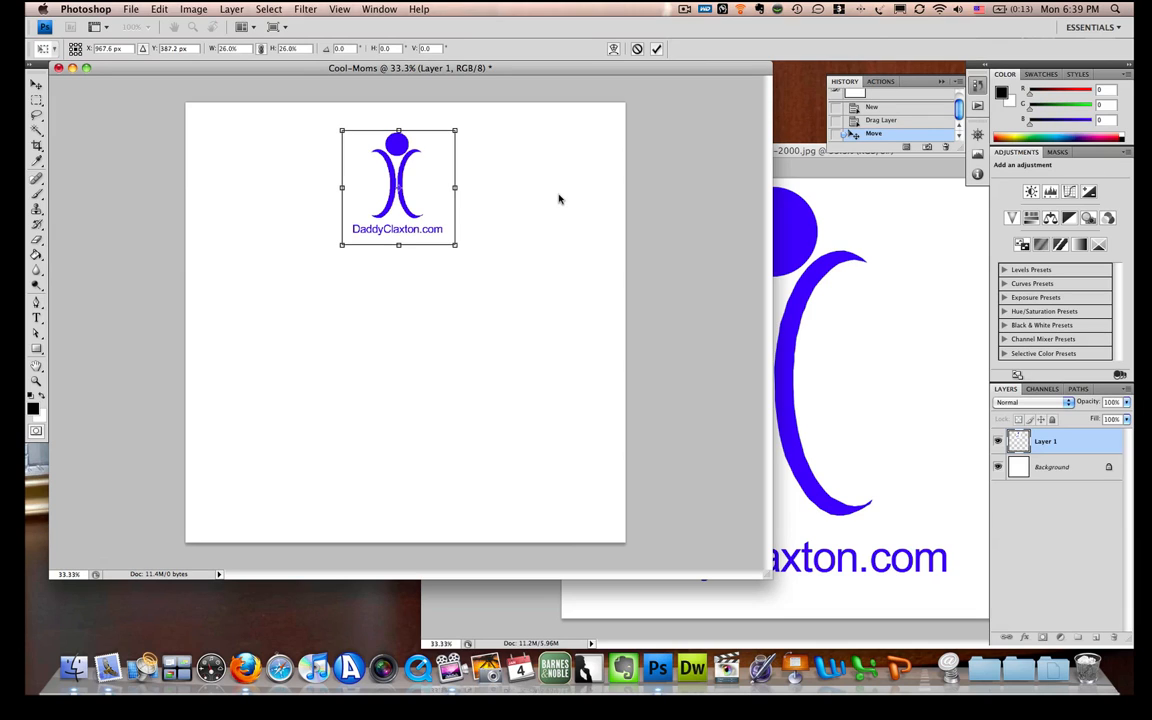
pyautogui.press('Return')
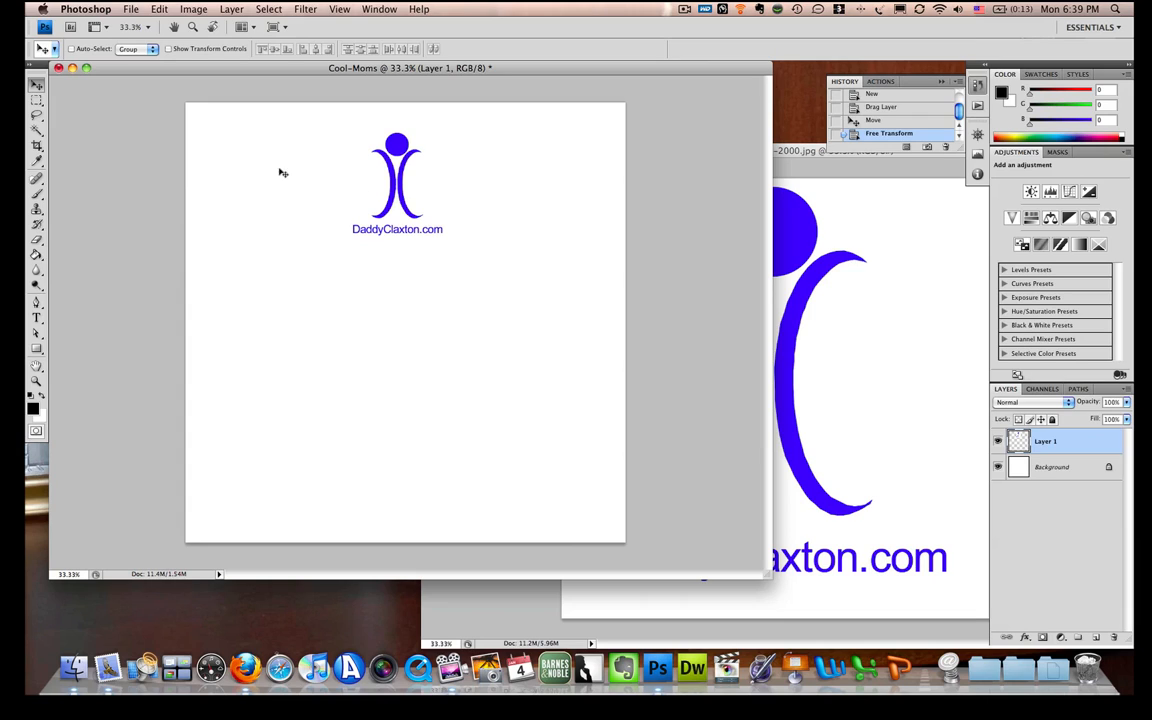
# - Start a text line below the logo with the Type tool and set its font to Arial Bold at 60 pt
pyautogui.click(35, 318)
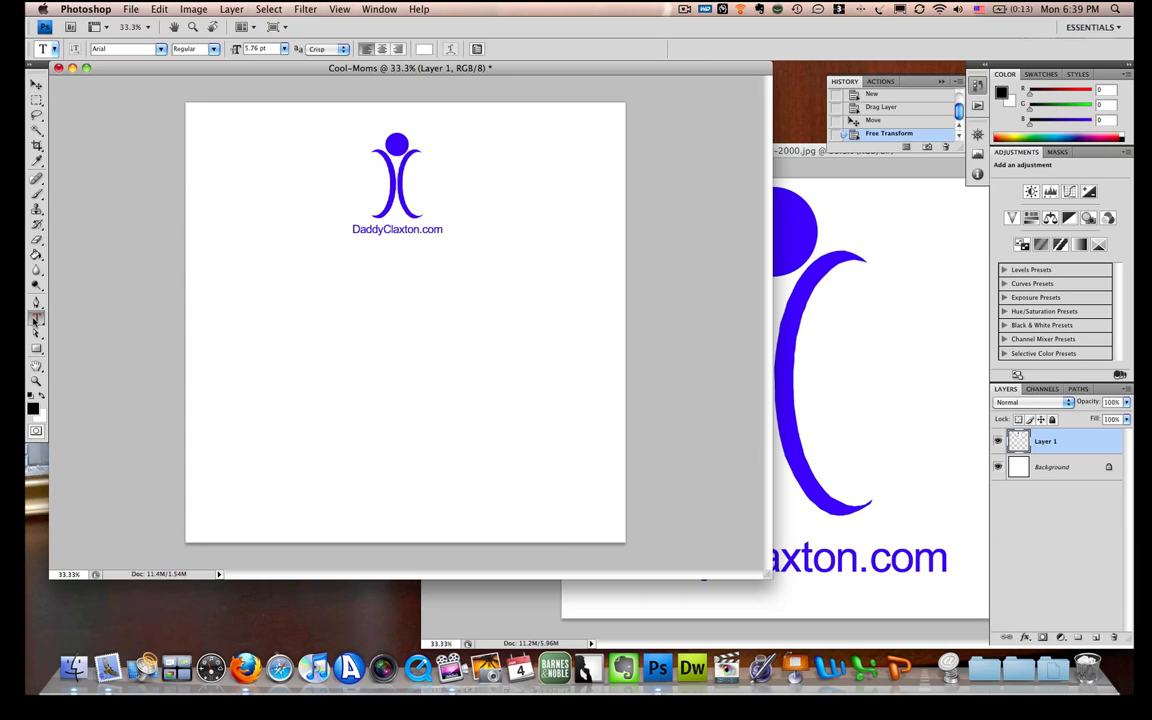
pyautogui.click(211, 297)
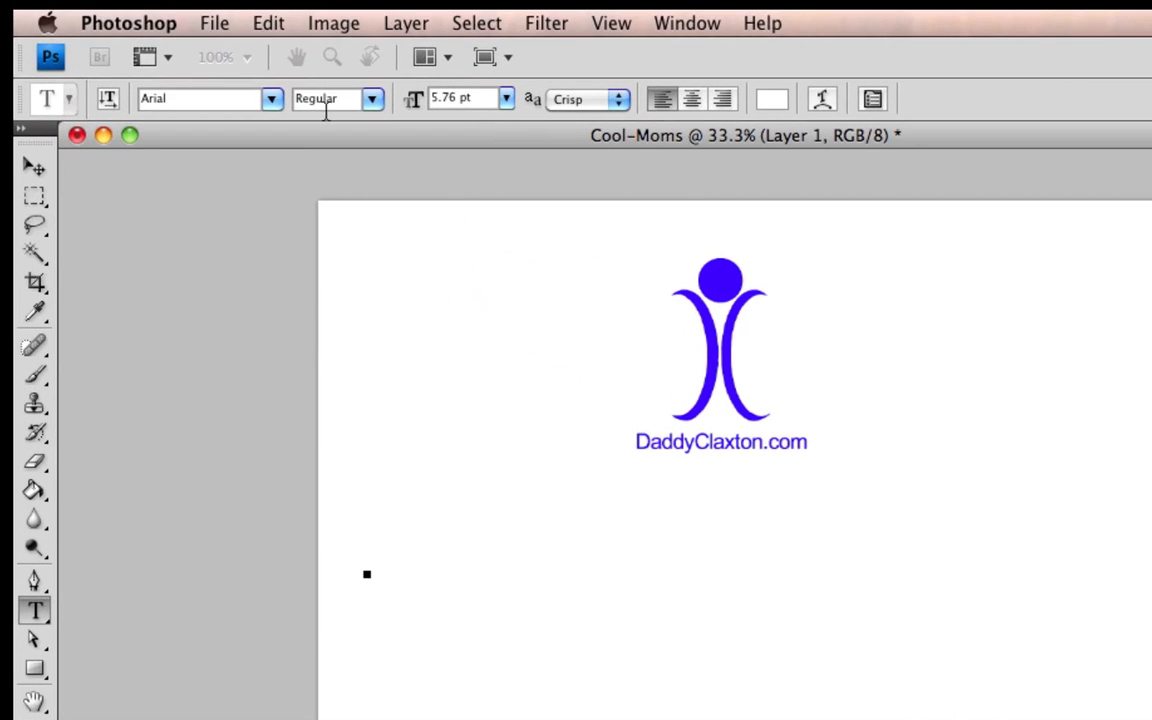
pyautogui.click(272, 100)
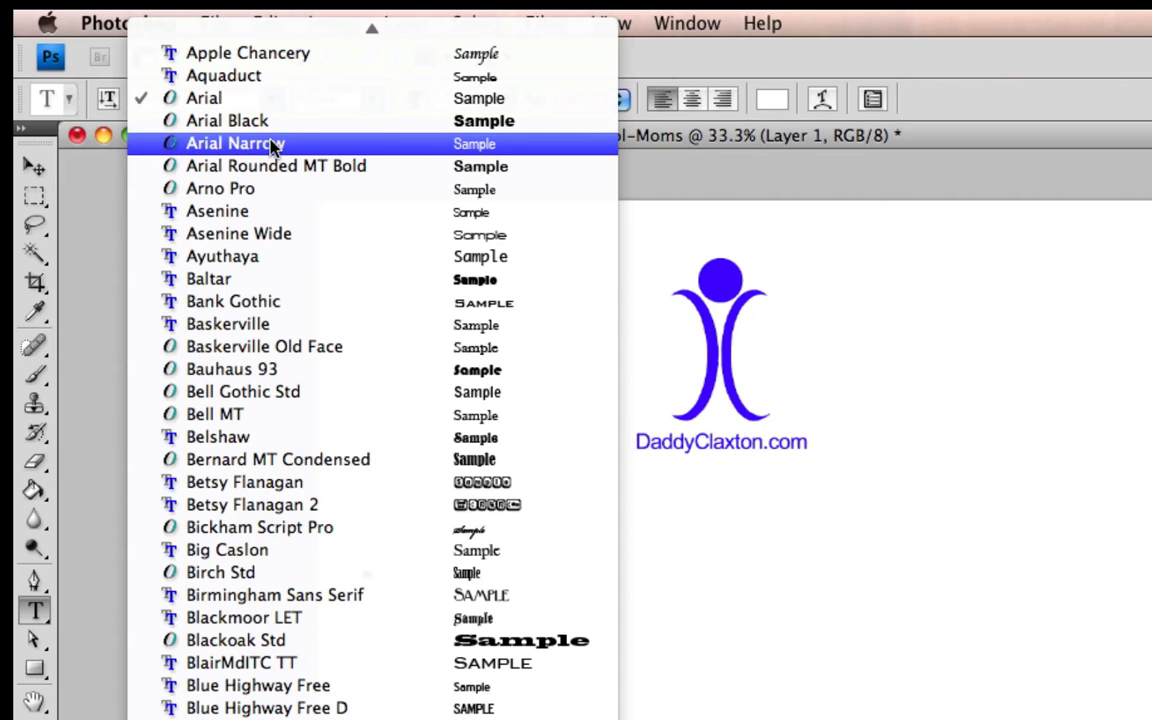
pyautogui.click(268, 121)
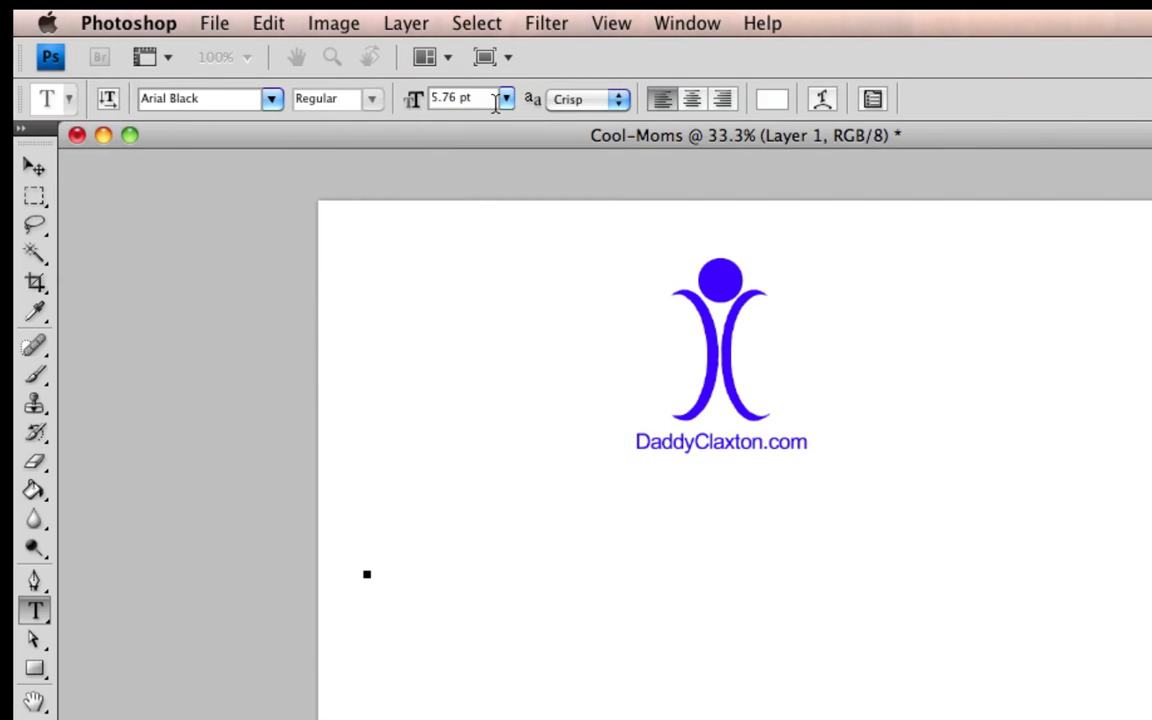
pyautogui.click(272, 98)
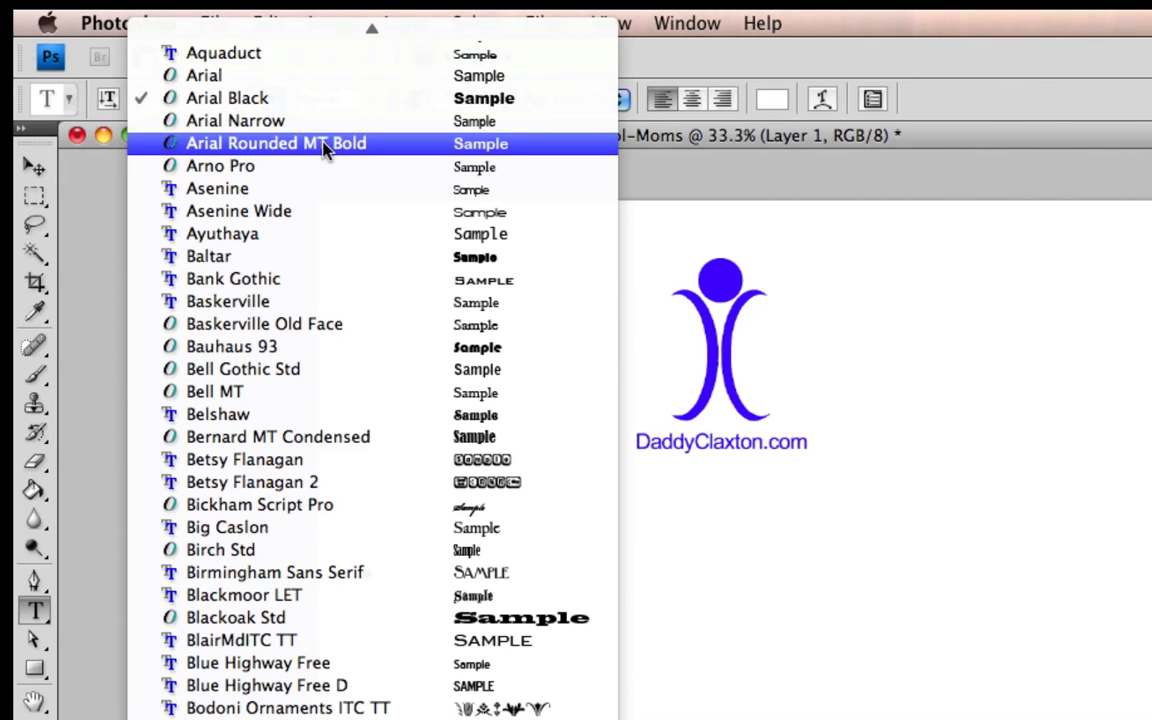
pyautogui.click(300, 80)
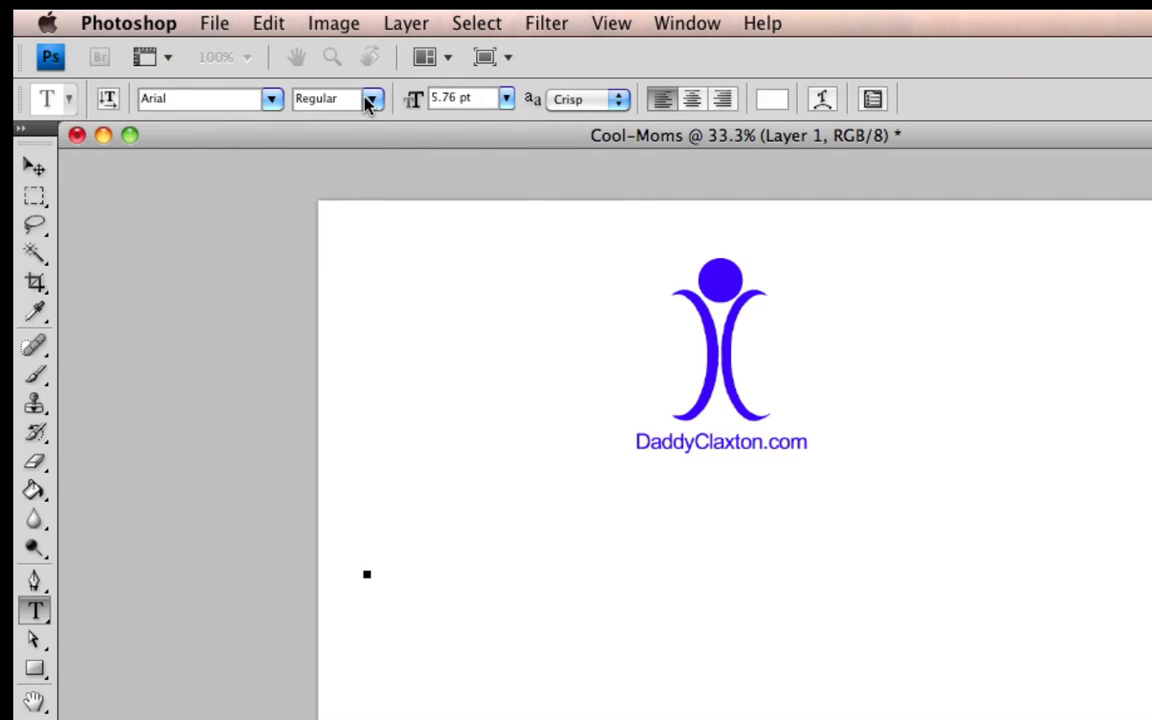
pyautogui.click(366, 101)
pyautogui.click(366, 160)
pyautogui.click(506, 99)
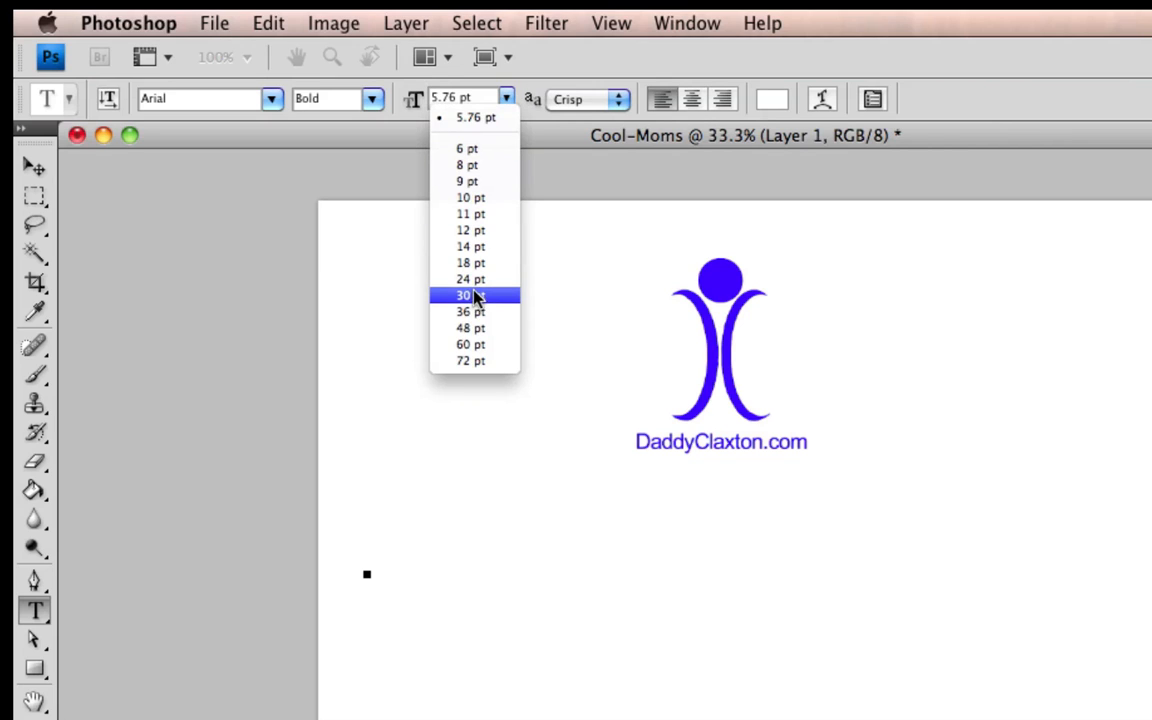
pyautogui.click(480, 347)
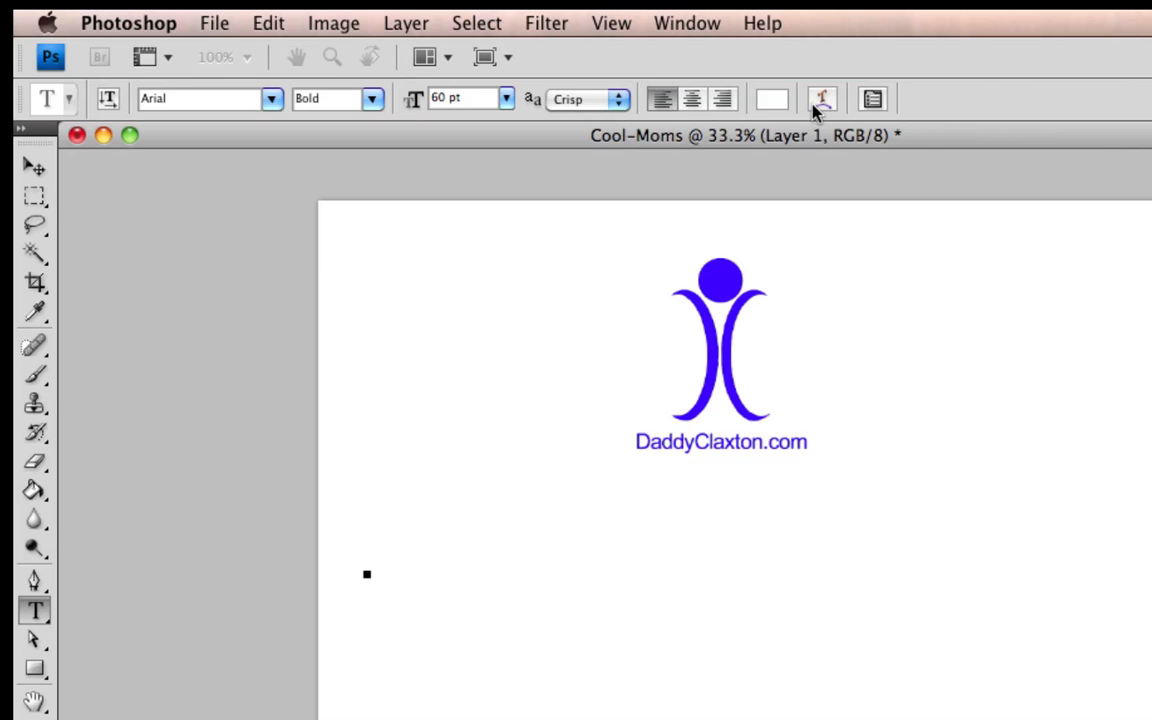
# - Sample the blue of the logo's head with the Eyedropper to use as the text colour
pyautogui.click(771, 99)
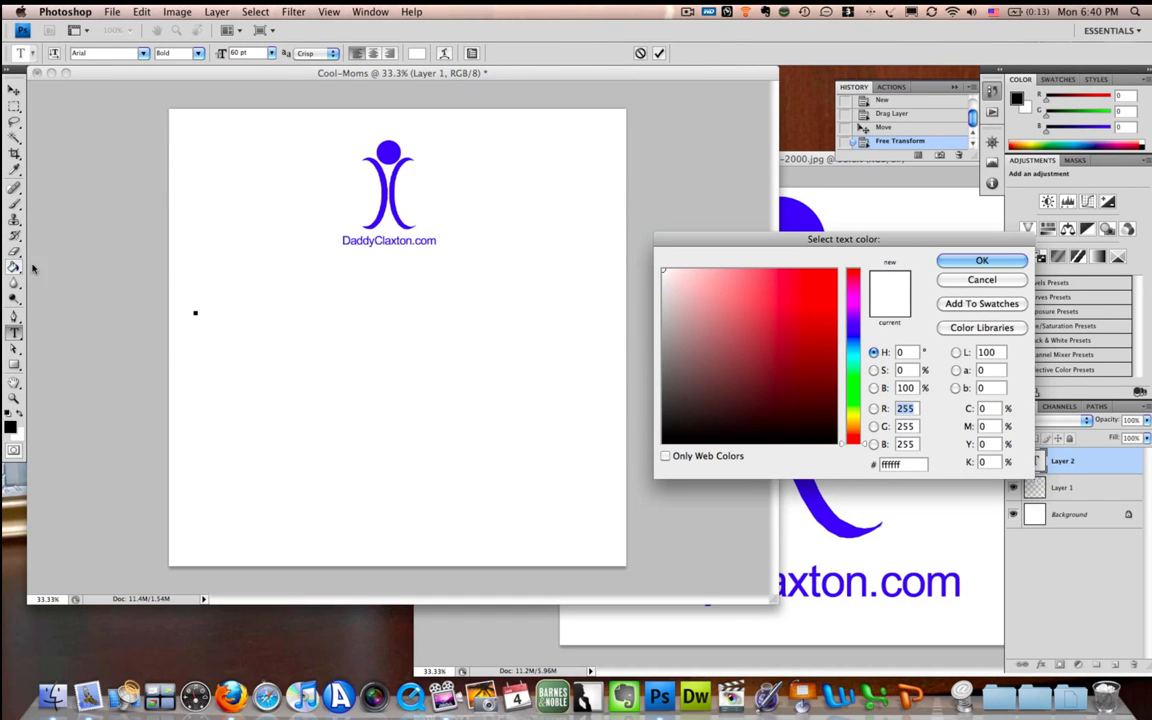
pyautogui.click(982, 281)
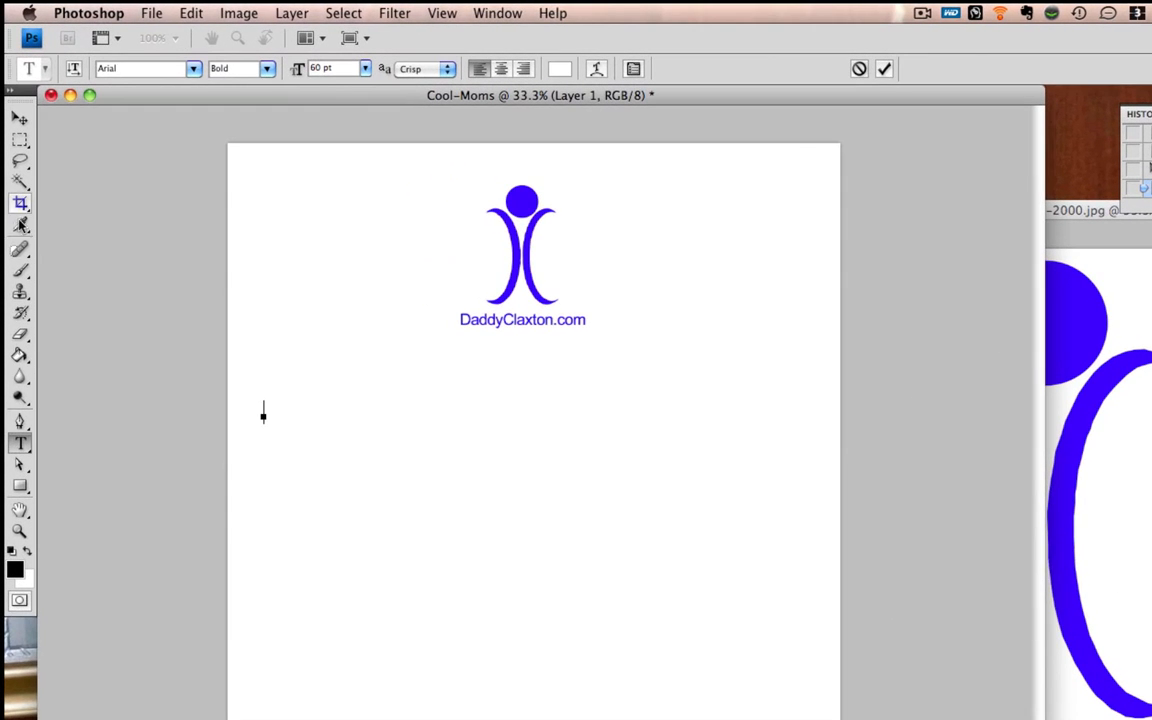
pyautogui.click(21, 225)
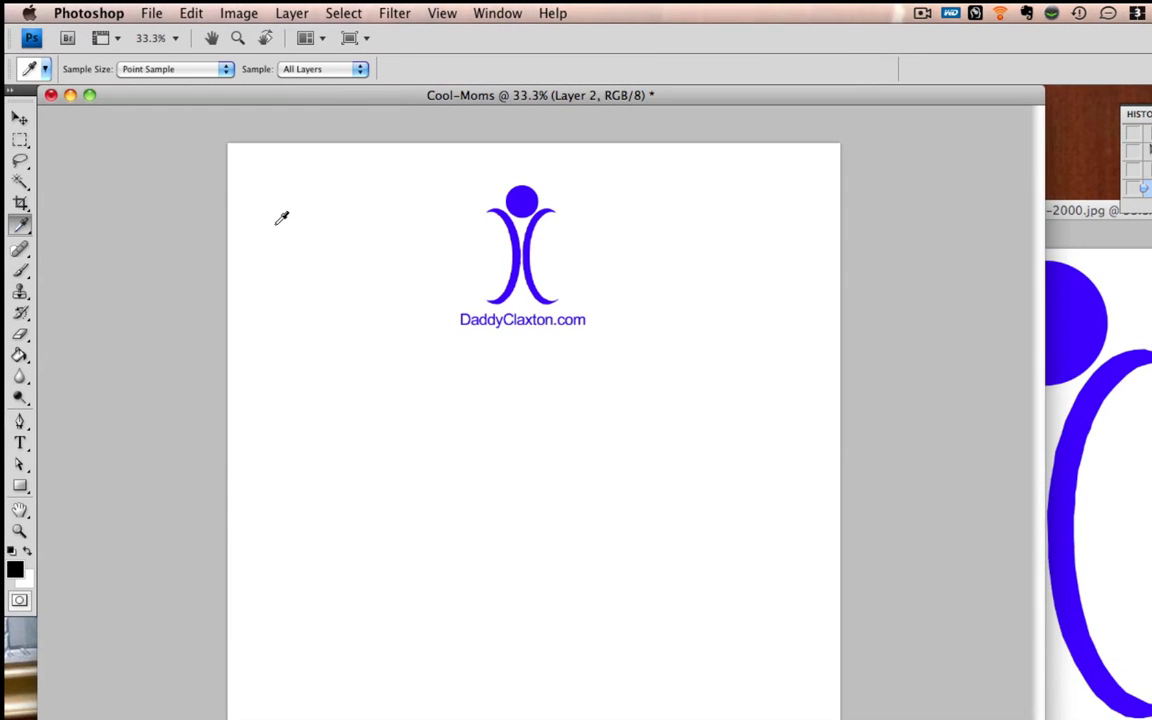
pyautogui.click(533, 194)
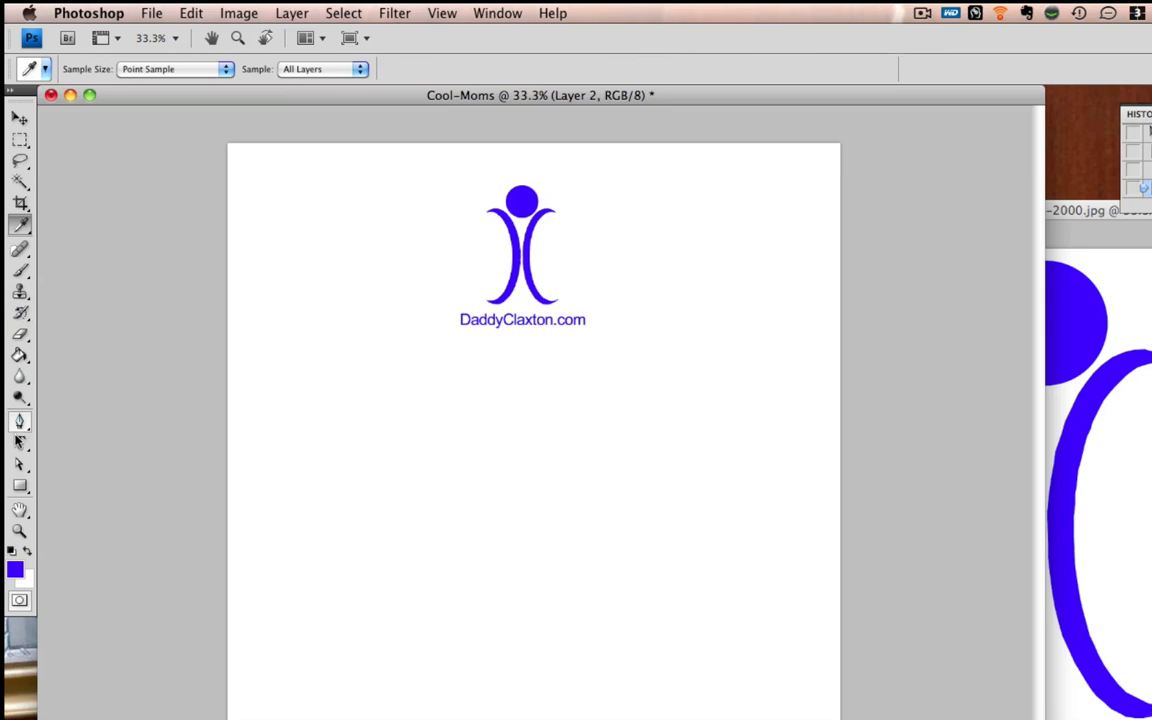
# - Add the text line "I'm a #Cool-Mom" in the sampled blue below the logo
pyautogui.click(20, 443)
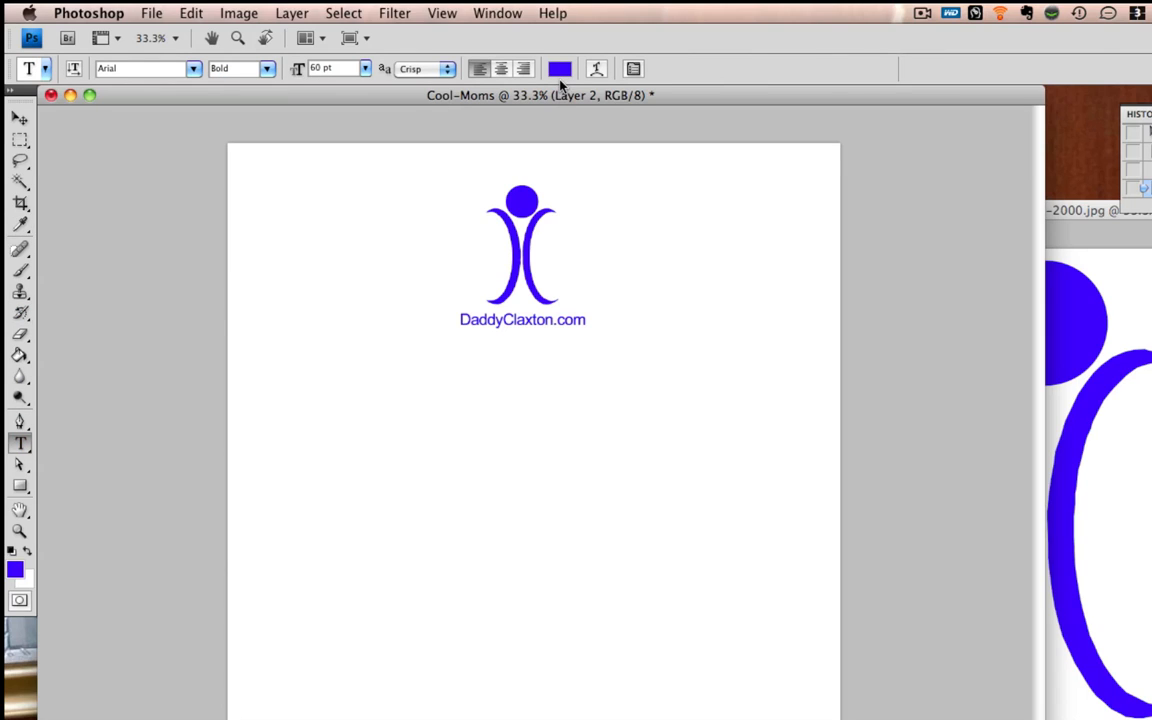
pyautogui.click(307, 441)
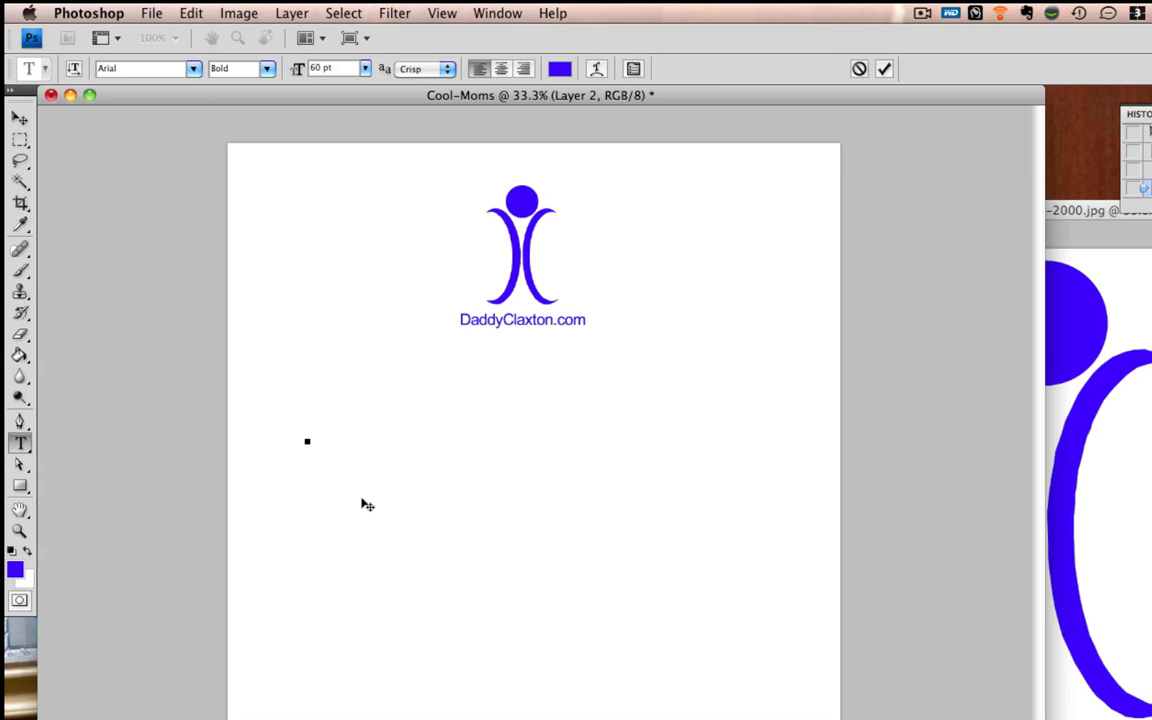
pyautogui.write("I'm a #Cool")
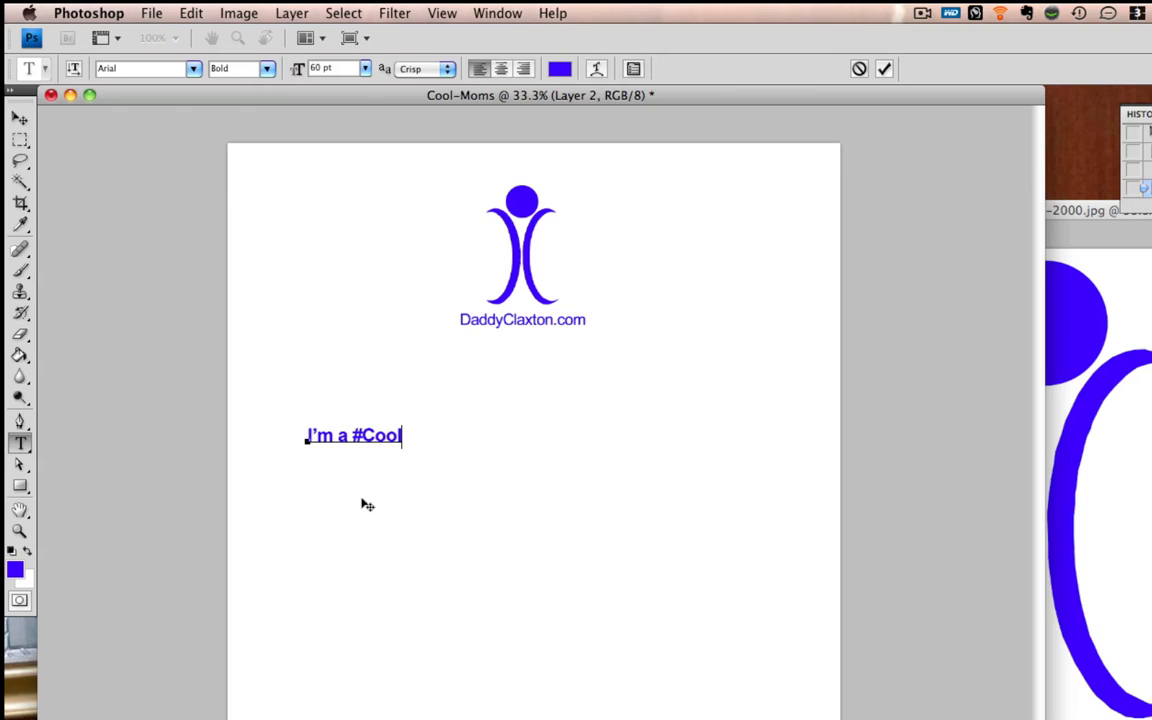
pyautogui.write('-Mom')
# - Enlarge the whole "I'm a #Cool-Mom" line, trying 72 pt and 120 pt before settling on 170 pt
pyautogui.moveTo(466, 440); pyautogui.dragTo(285, 432)
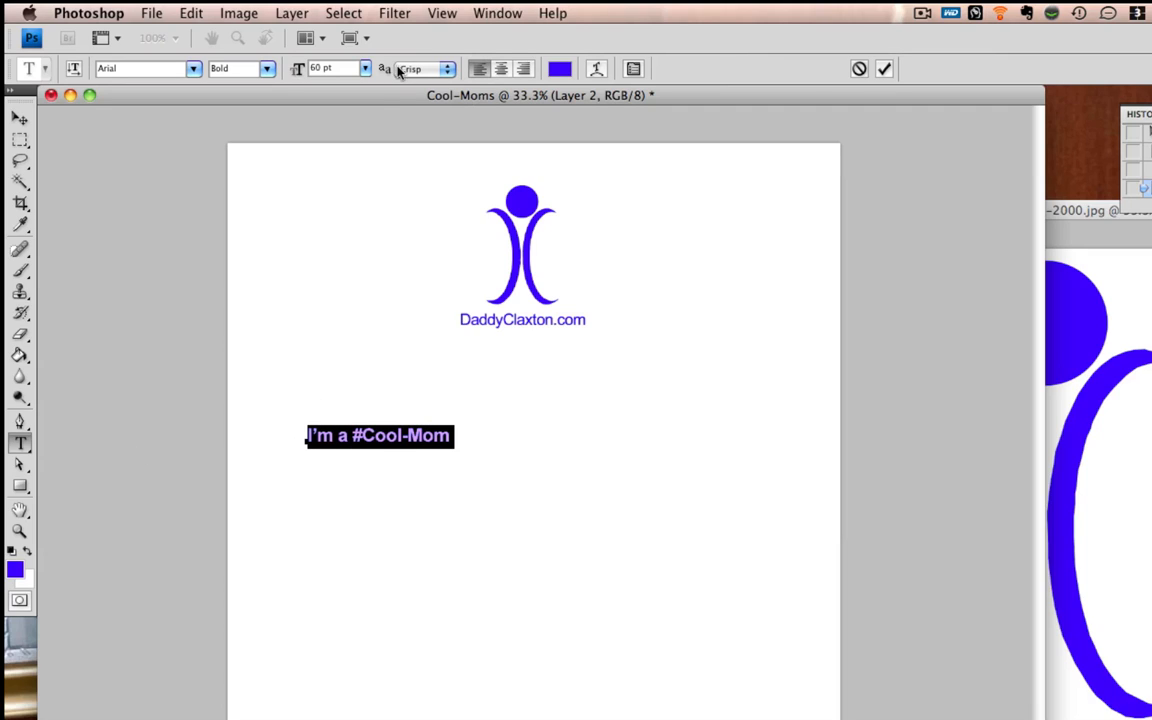
pyautogui.click(365, 68)
pyautogui.click(360, 262)
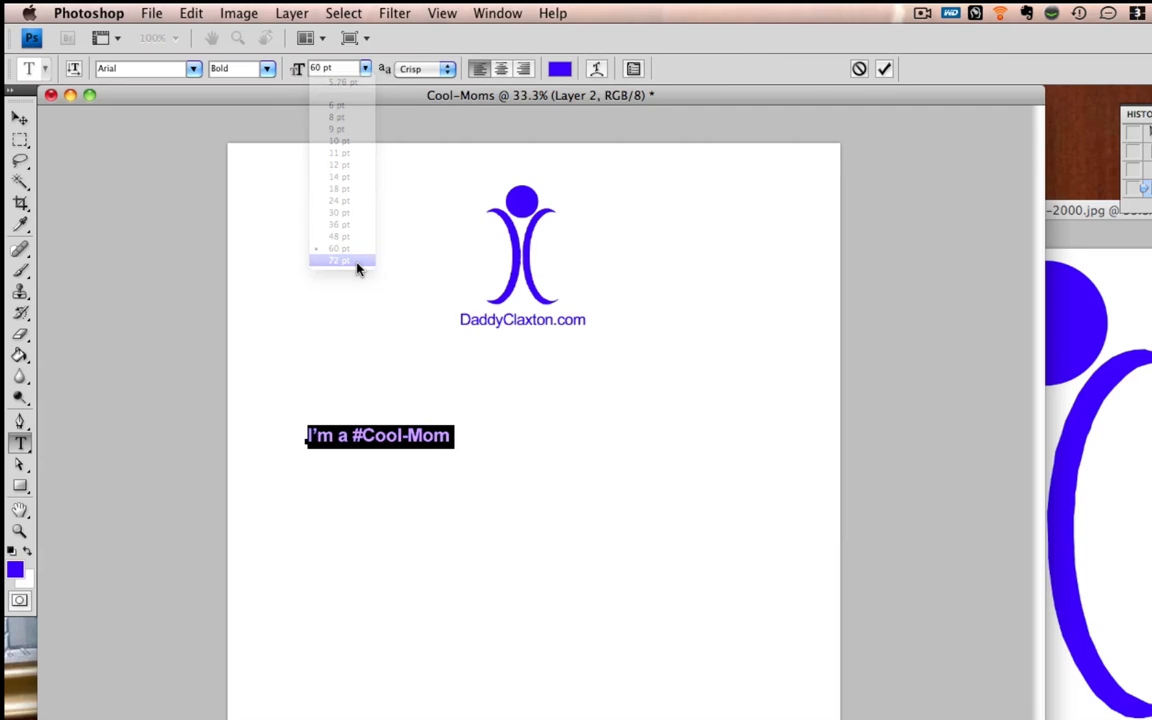
pyautogui.click(312, 67)
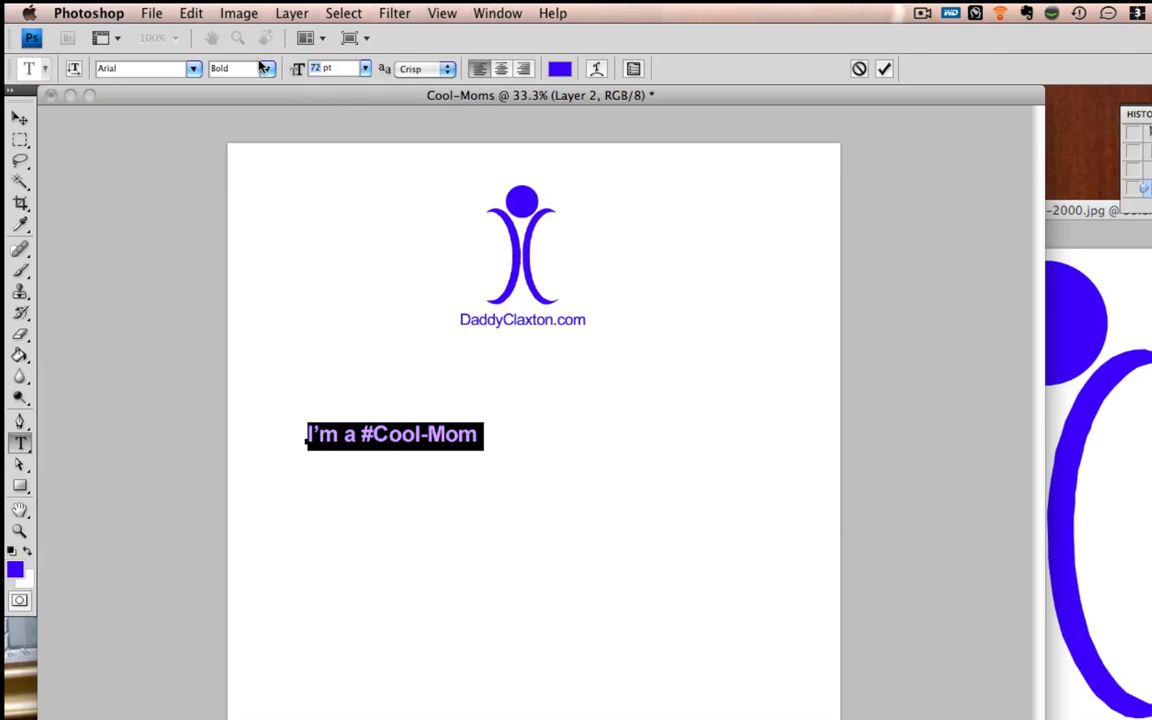
pyautogui.write('120')
pyautogui.press('Return')
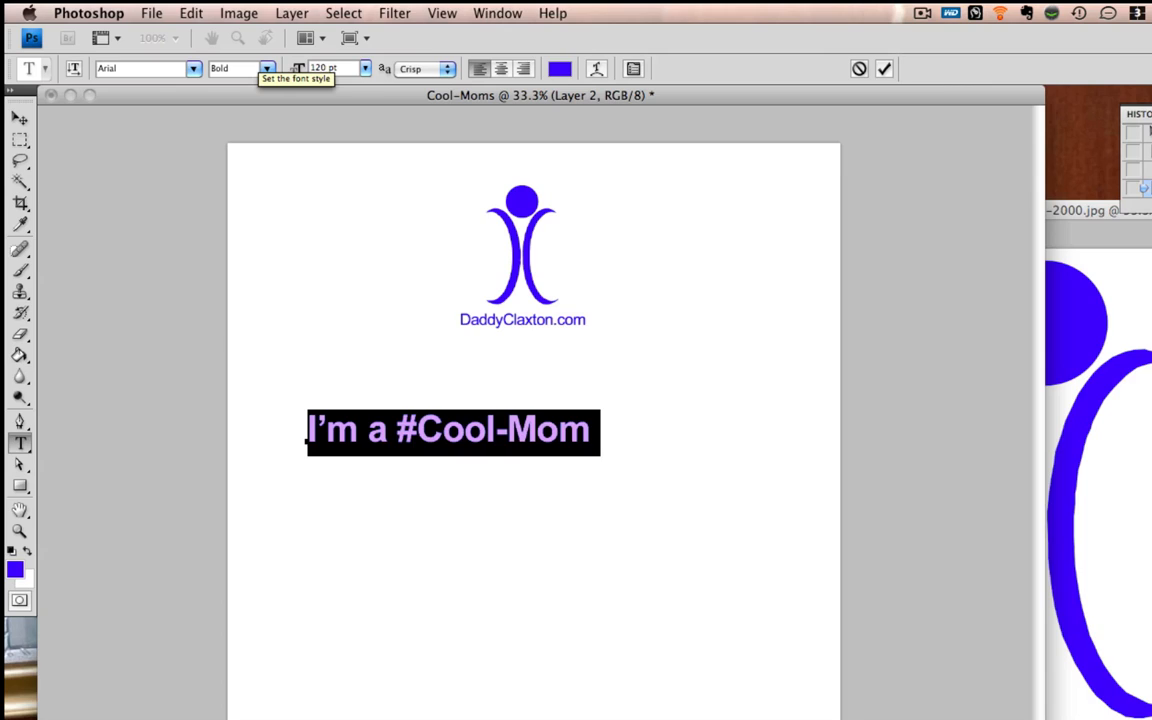
pyautogui.write('10')
pyautogui.press('Return')
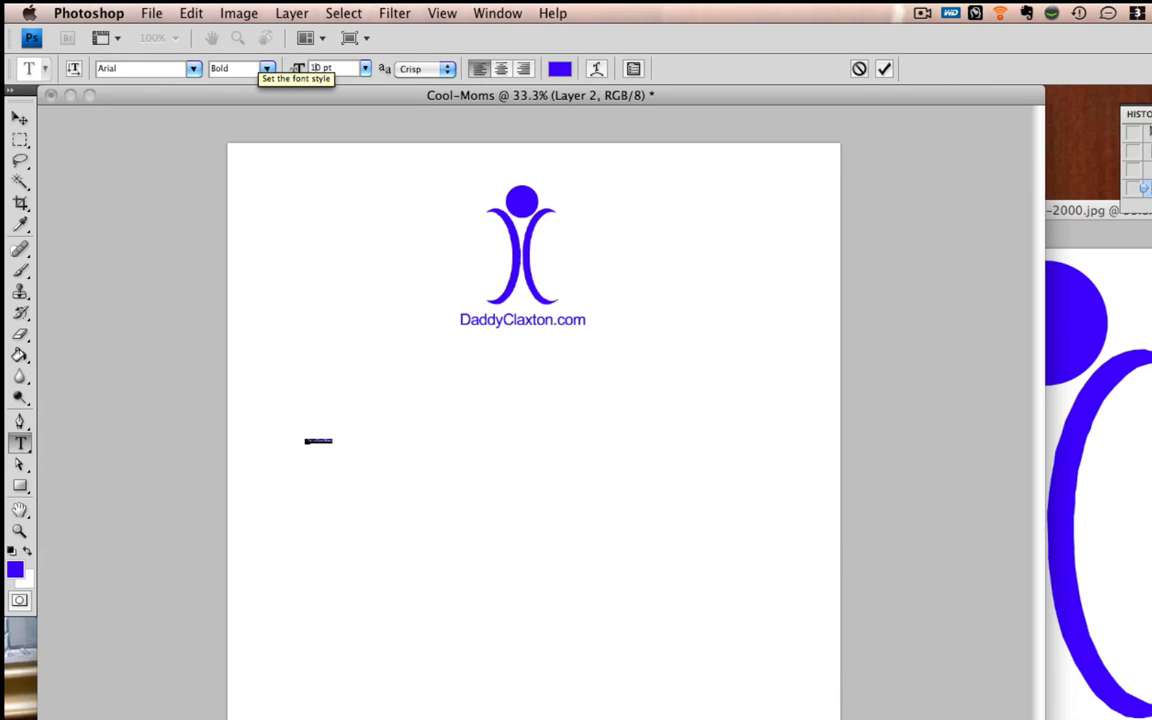
pyautogui.write('7')
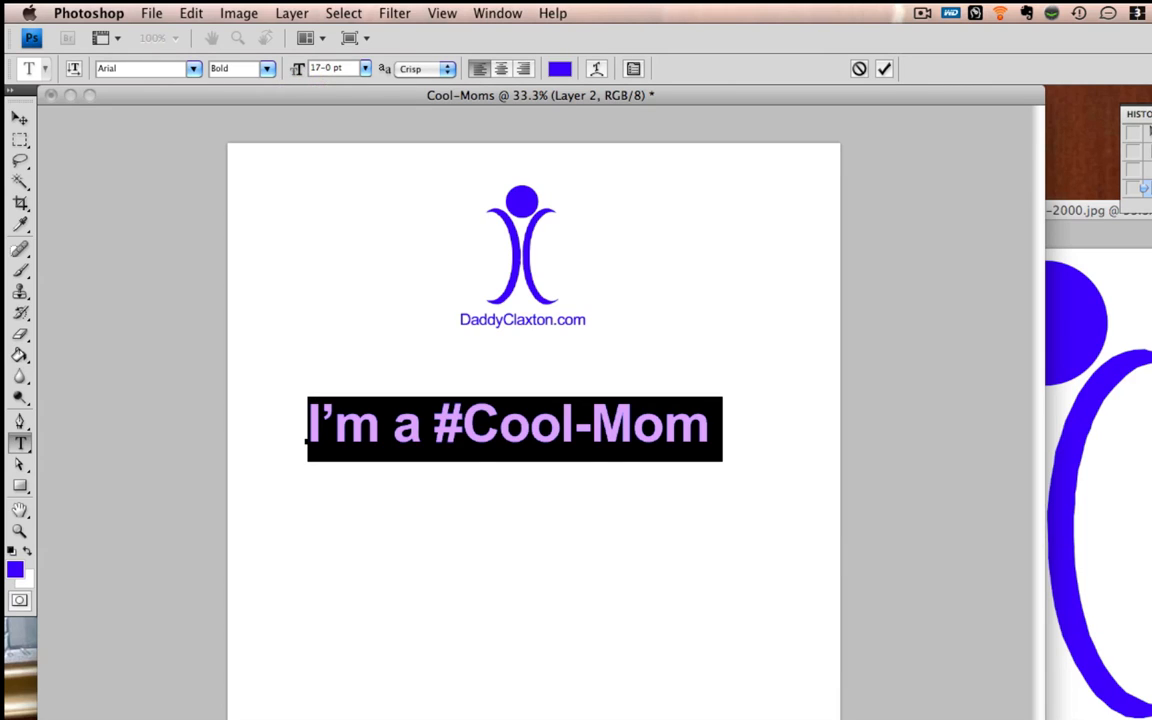
pyautogui.press('Return')
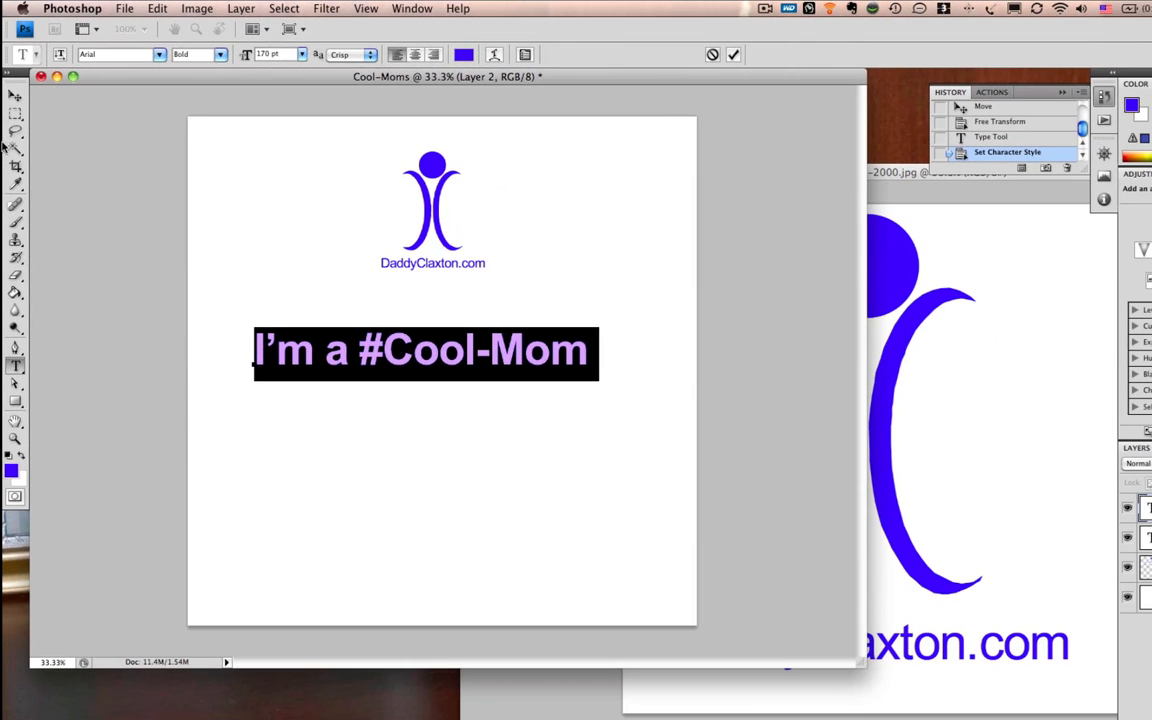
# - Move the "I'm a #Cool-Mom" text up so it sits just beneath the DaddyClaxton.com logo
pyautogui.click(15, 96)
pyautogui.moveTo(452, 351); pyautogui.dragTo(477, 332)
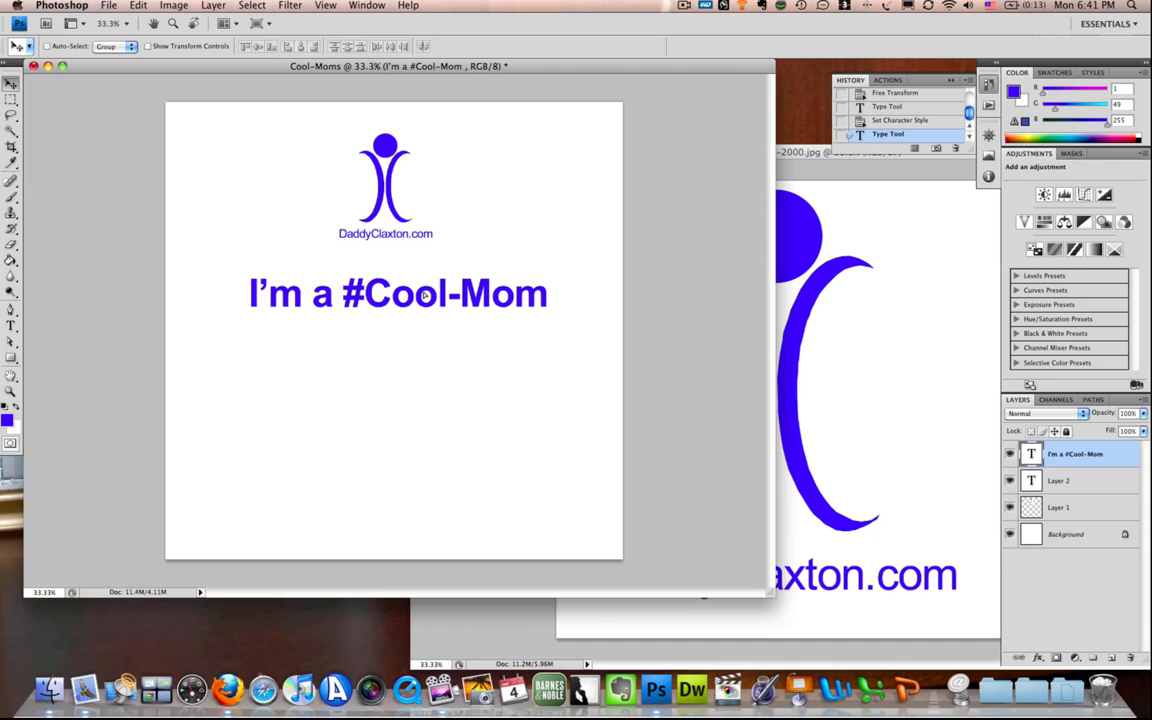
pyautogui.moveTo(424, 295); pyautogui.dragTo(424, 295)
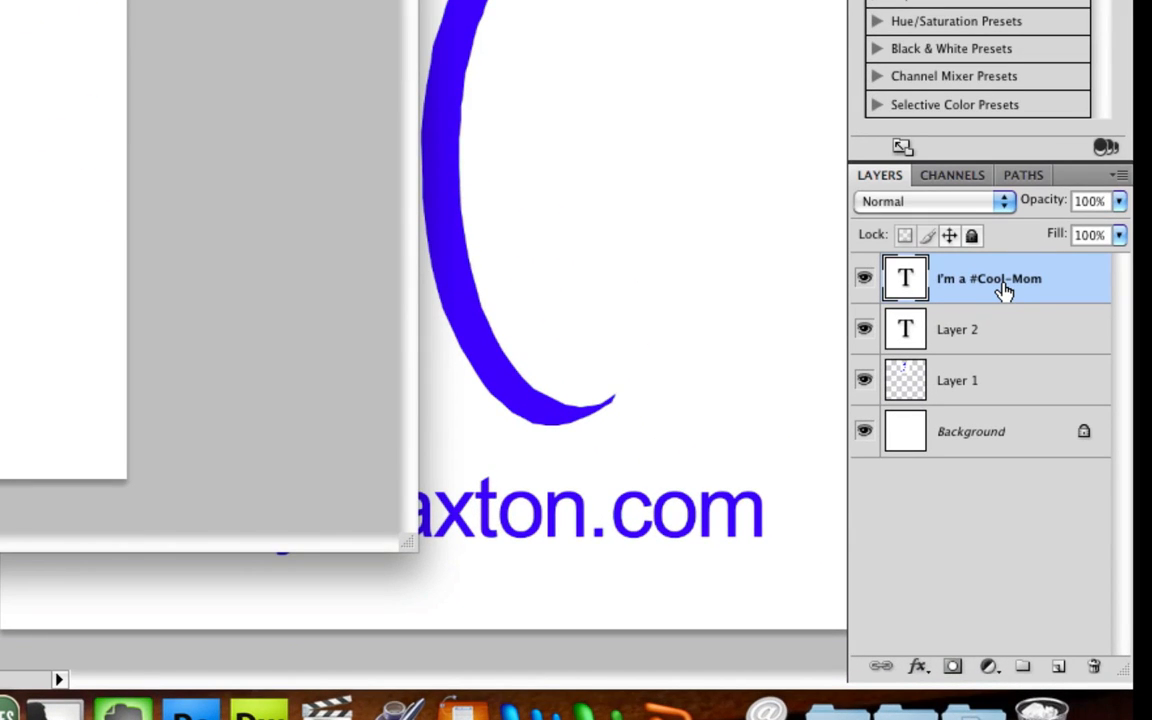
# - Add a Drop Shadow layer style to the "I'm a #Cool-Mom" text layer, keeping its settings and the slogan both in view
pyautogui.click(866, 284)
pyautogui.click(865, 280)
pyautogui.click(917, 670)
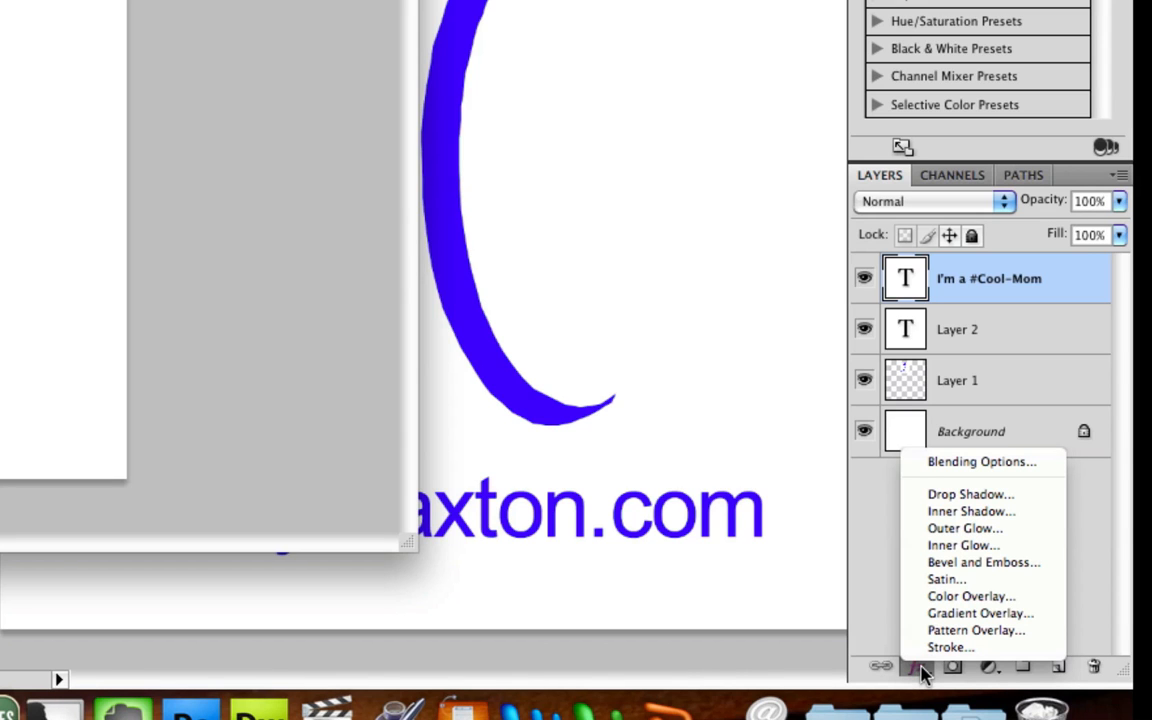
pyautogui.click(985, 496)
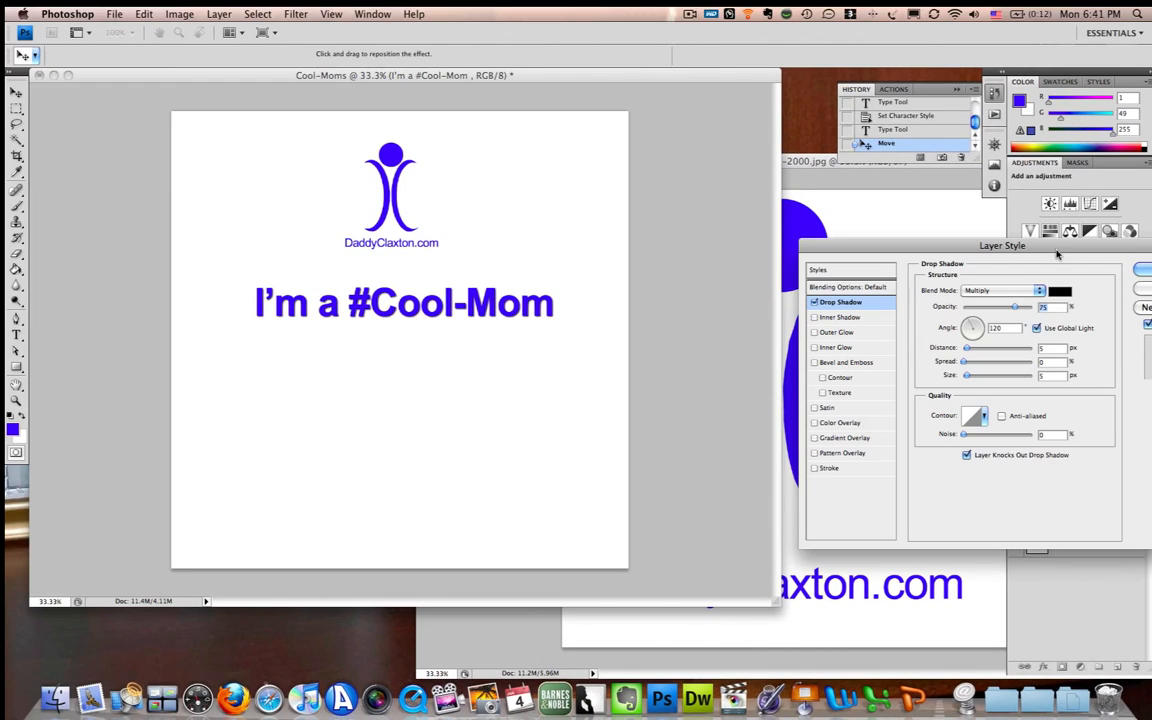
pyautogui.moveTo(1030, 254); pyautogui.dragTo(897, 160)
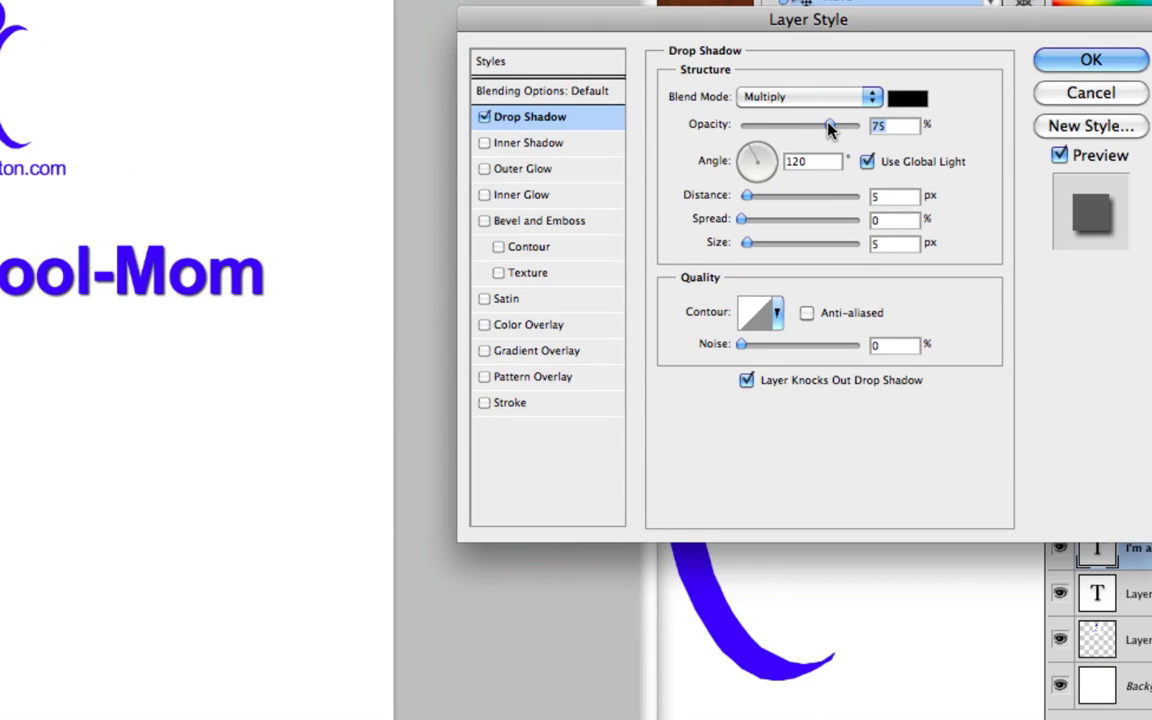
# - Set the slogan's drop shadow to 12 px distance, 0 px size and 47% opacity, trying 82% and 50% opacity first, and apply it
pyautogui.moveTo(828, 125)
pyautogui.mouseDown()
pyautogui.moveTo(805, 124)
pyautogui.moveTo(840, 125)
pyautogui.mouseUp()
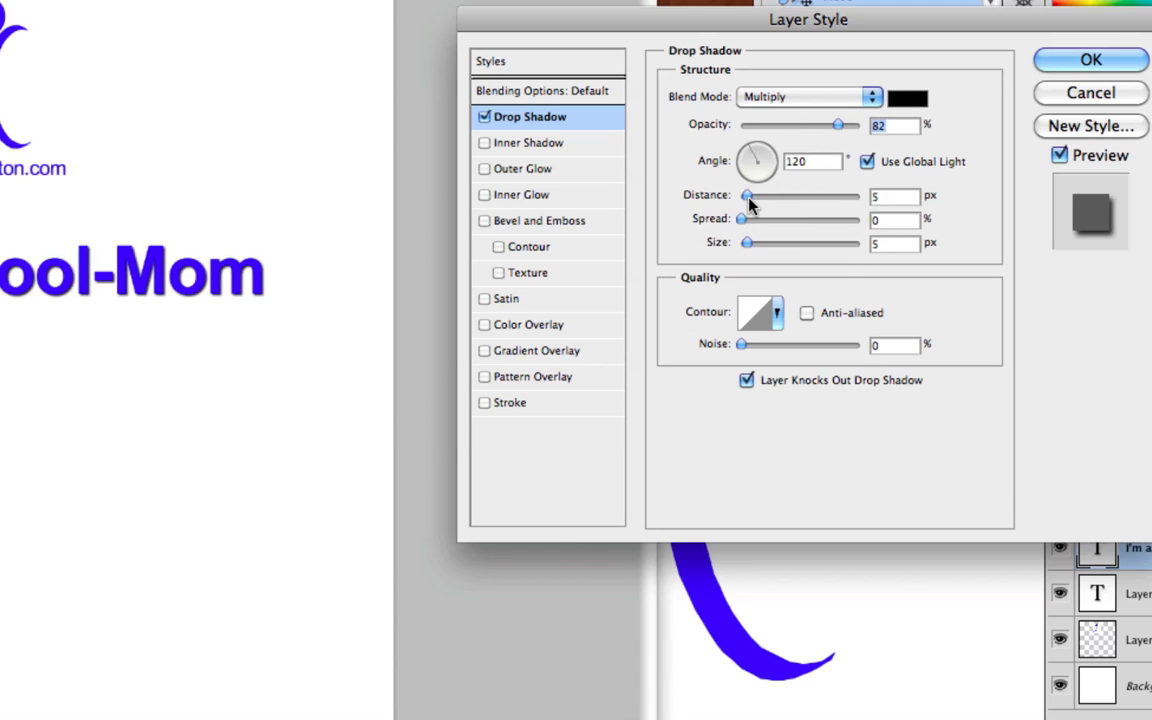
pyautogui.moveTo(748, 196)
pyautogui.mouseDown()
pyautogui.moveTo(858, 199)
pyautogui.moveTo(755, 210)
pyautogui.mouseUp()
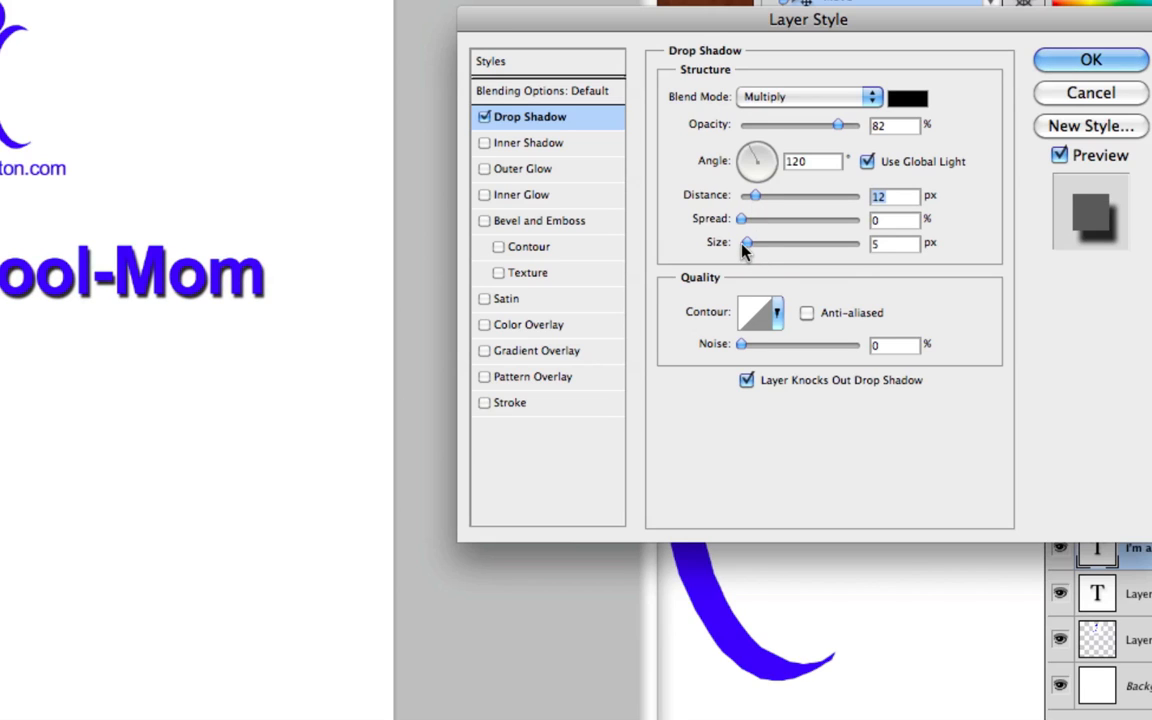
pyautogui.moveTo(746, 249); pyautogui.dragTo(740, 250)
pyautogui.moveTo(841, 129); pyautogui.dragTo(801, 141)
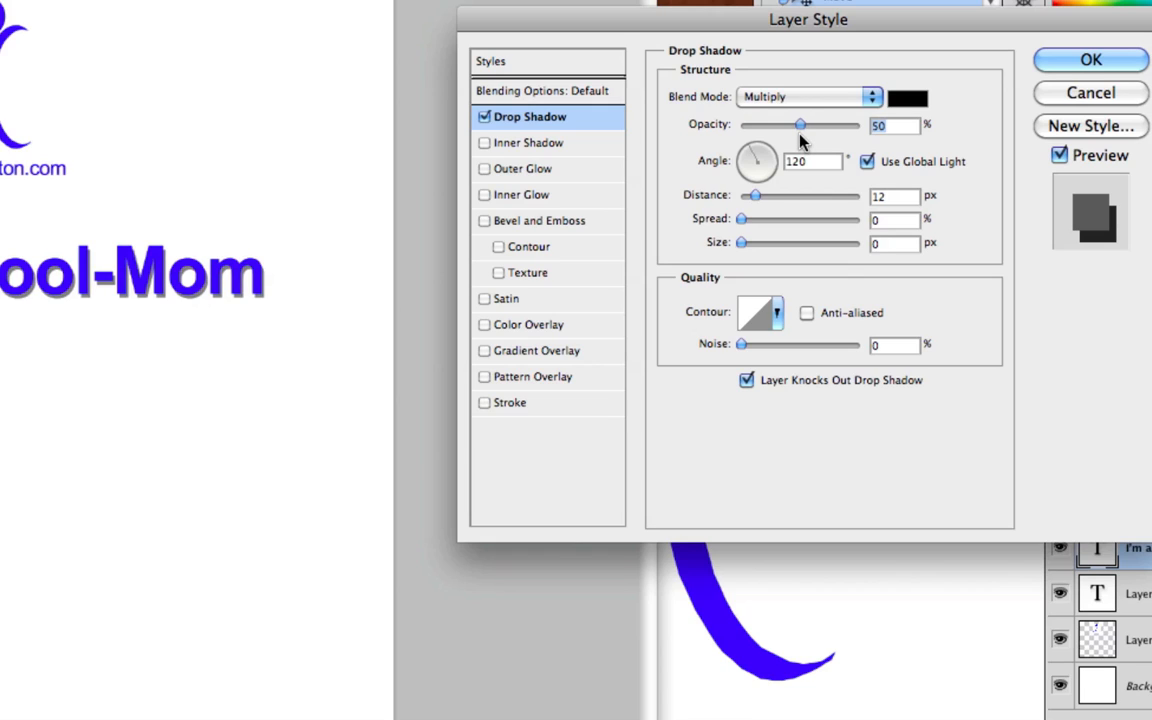
pyautogui.moveTo(803, 142); pyautogui.dragTo(796, 141)
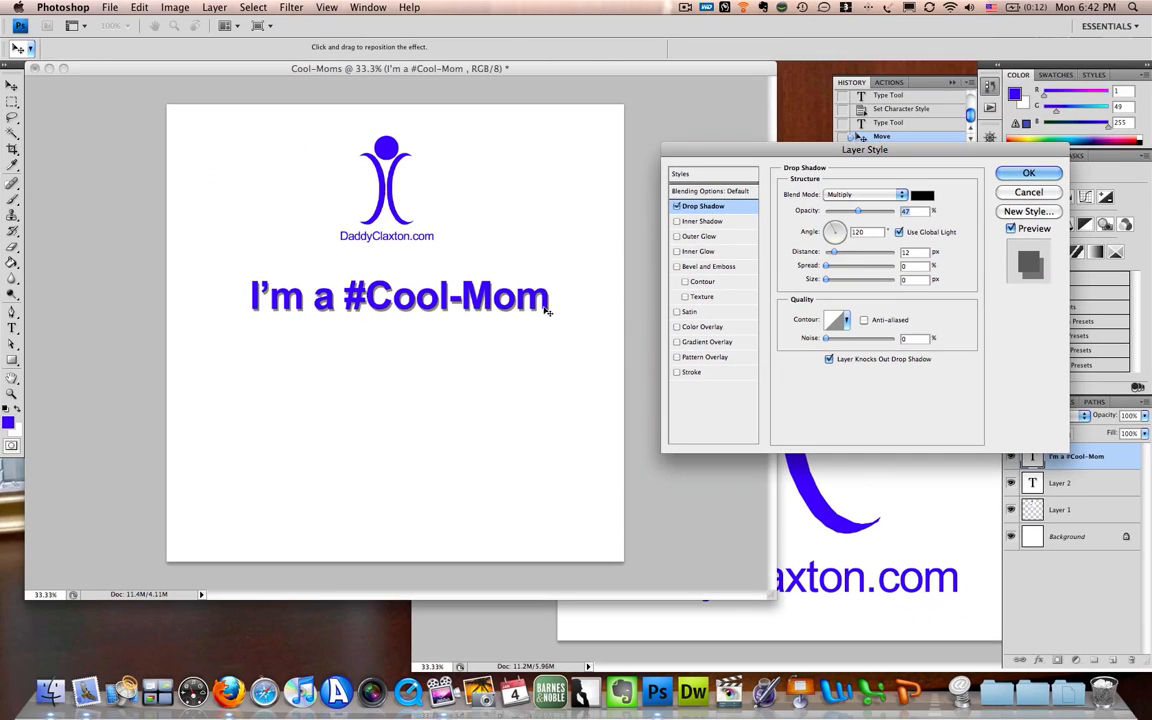
pyautogui.click(1030, 175)
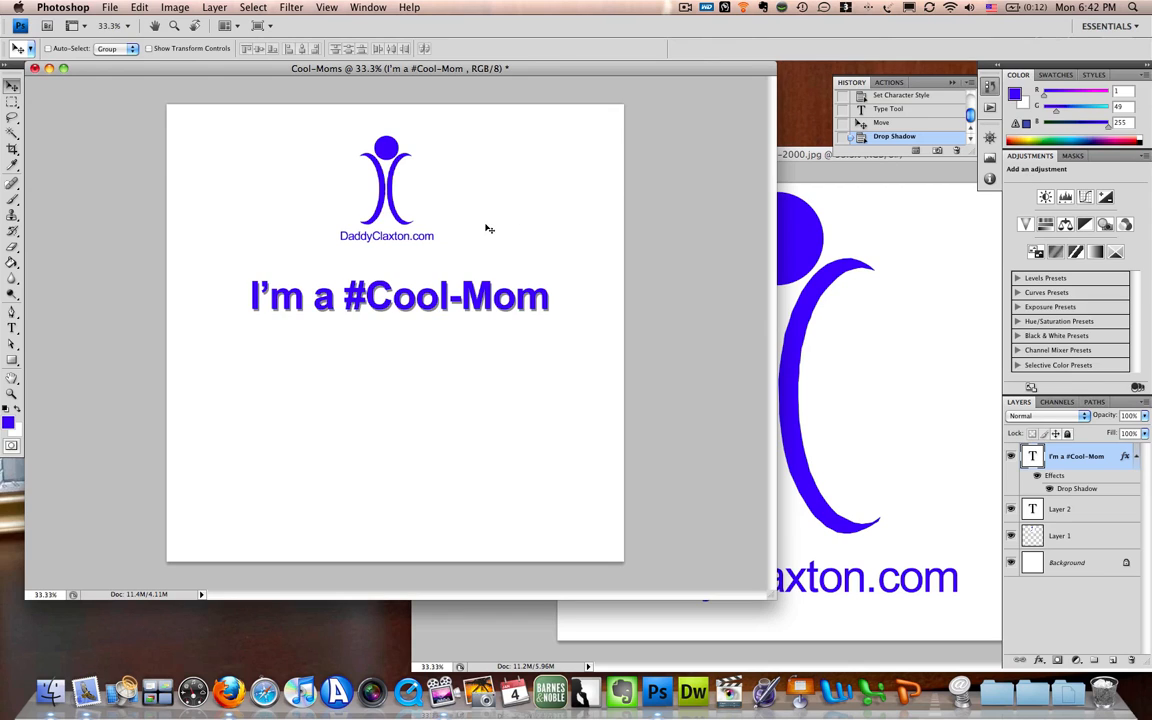
# - Save the layered document in Photoshop format as Cool-Moms.psd with layers and the Adobe RGB (1998) colour profile embedded
pyautogui.click(111, 8)
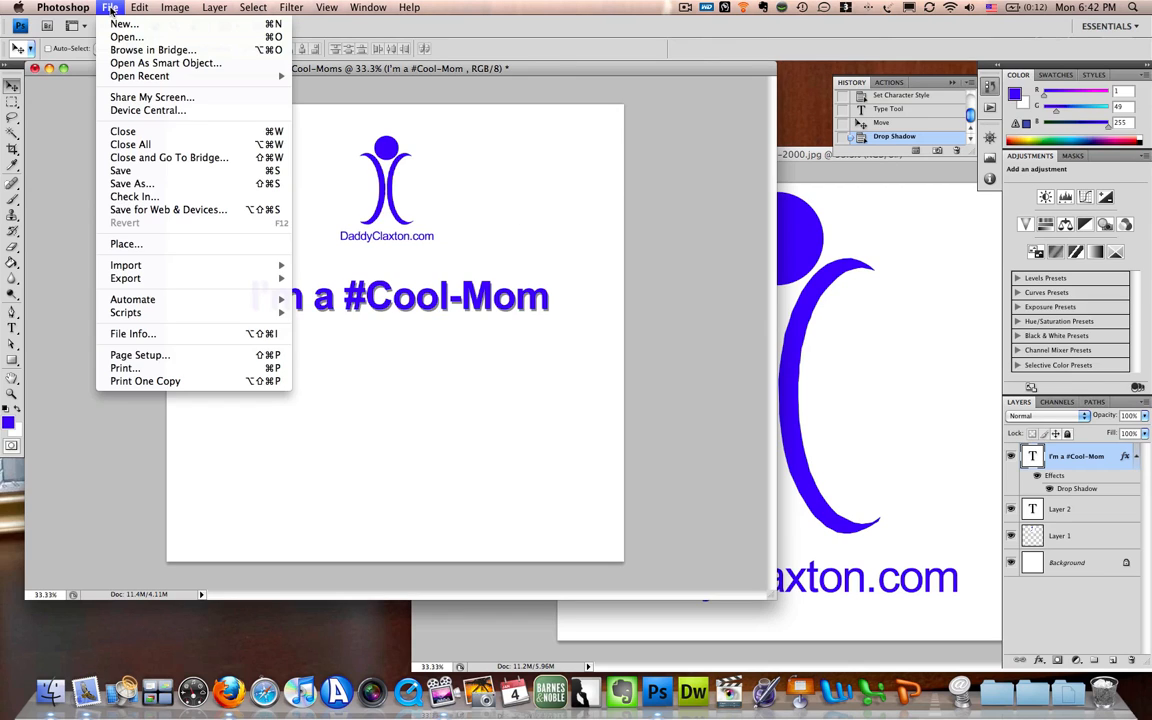
pyautogui.click(167, 184)
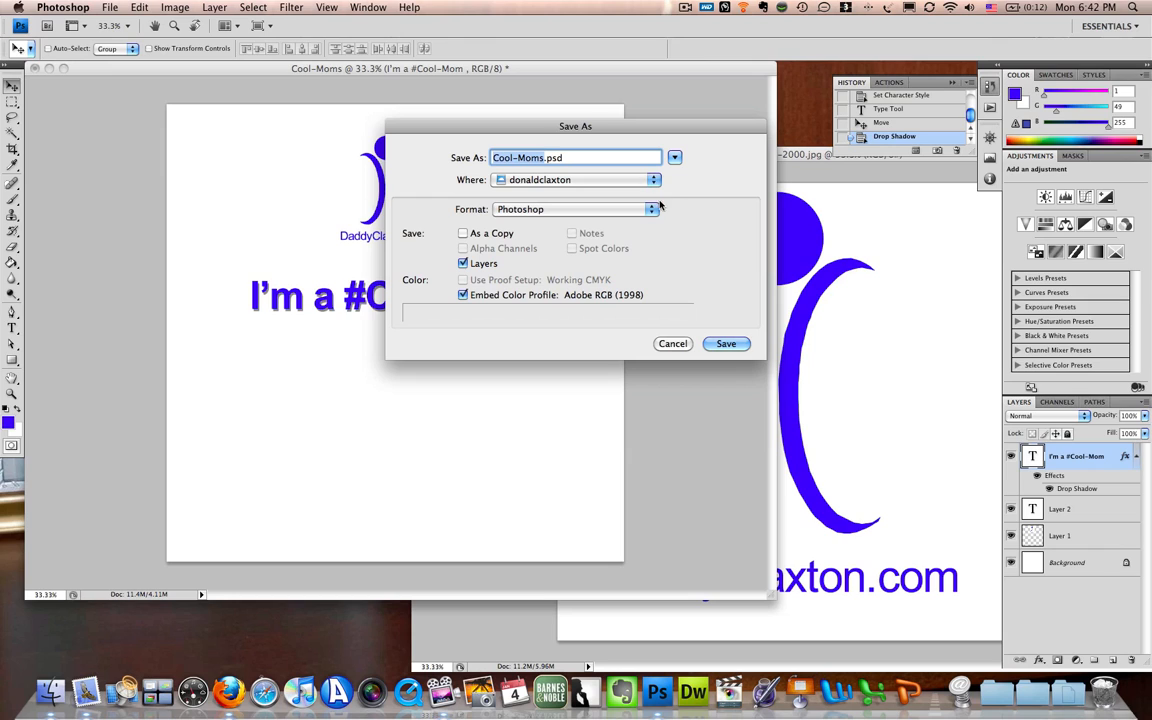
pyautogui.click(728, 345)
pyautogui.click(724, 233)
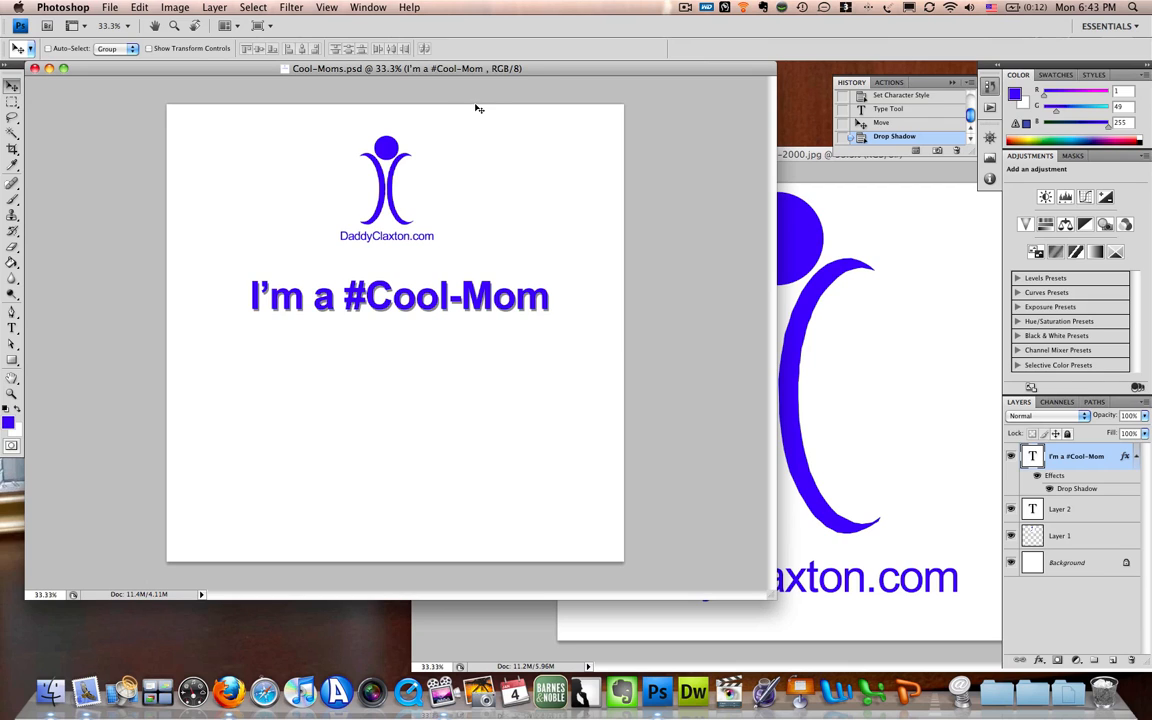
# - Save a copy of the logo in PNG format as Cool-Moms.png with interlacing set to None
pyautogui.click(110, 8)
pyautogui.moveTo(139, 7)
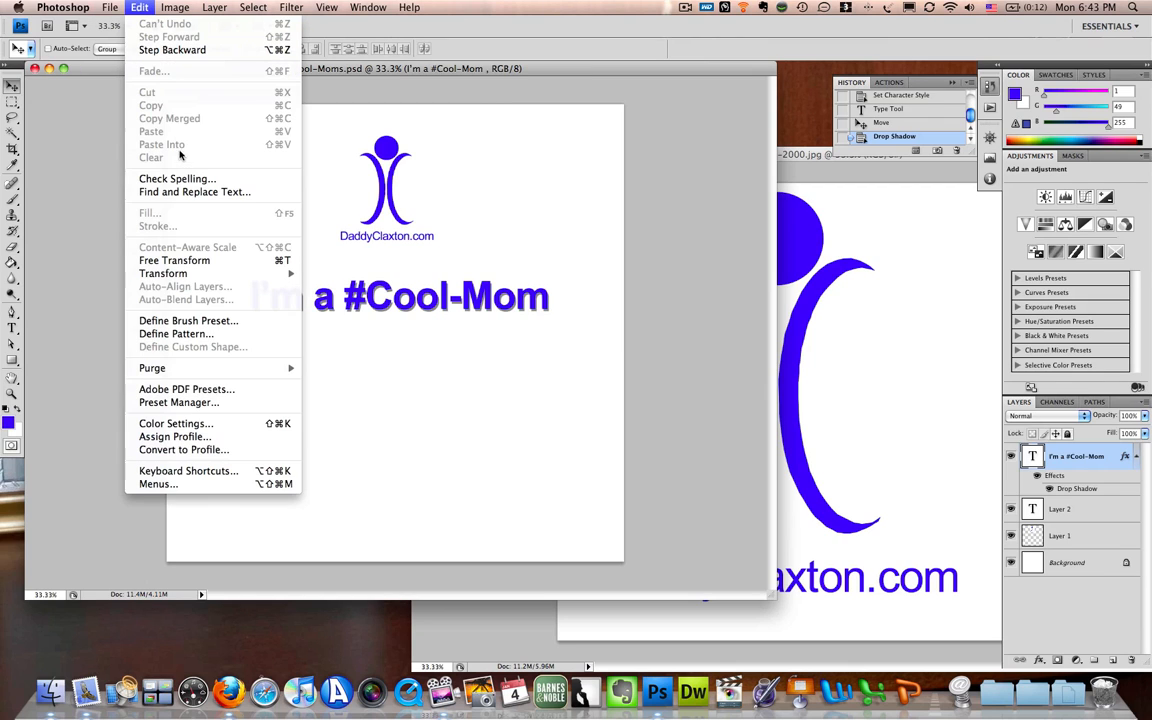
pyautogui.moveTo(104, 7)
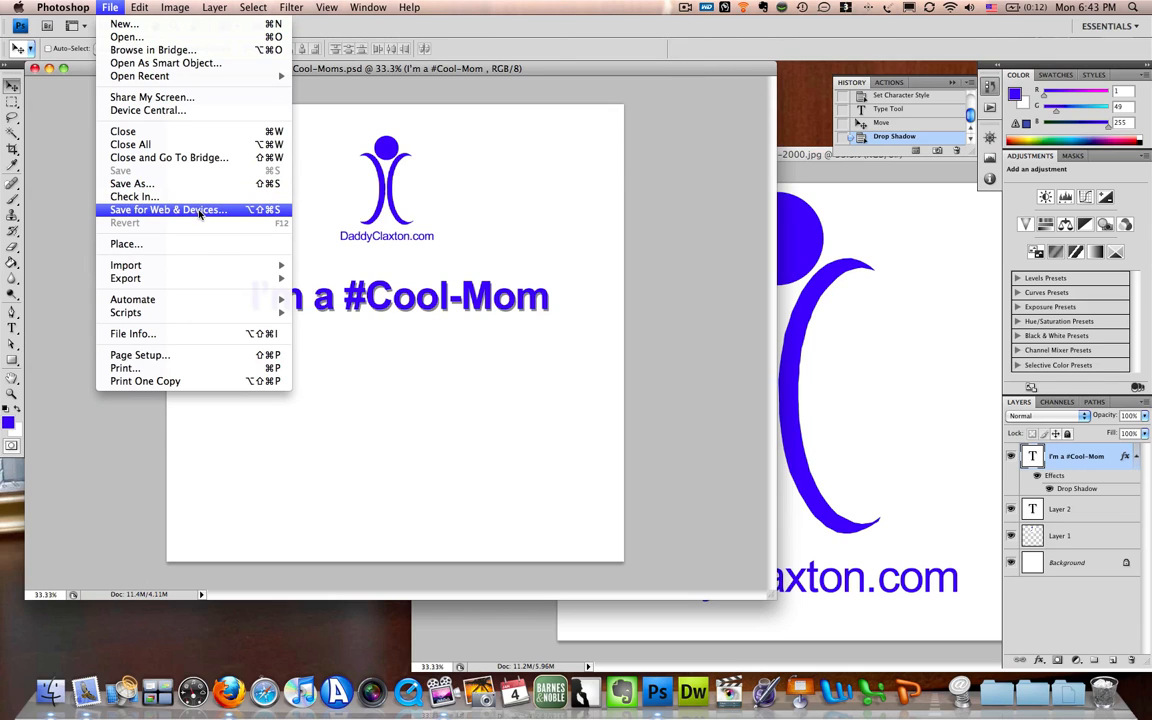
pyautogui.click(170, 184)
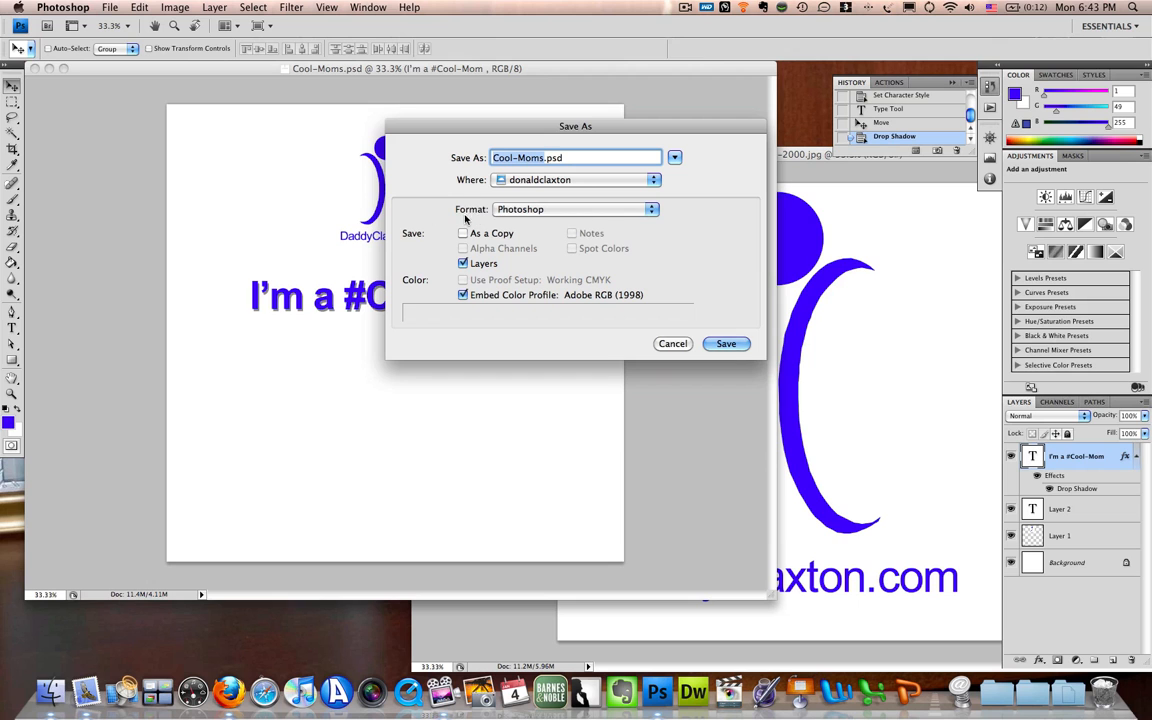
pyautogui.click(632, 209)
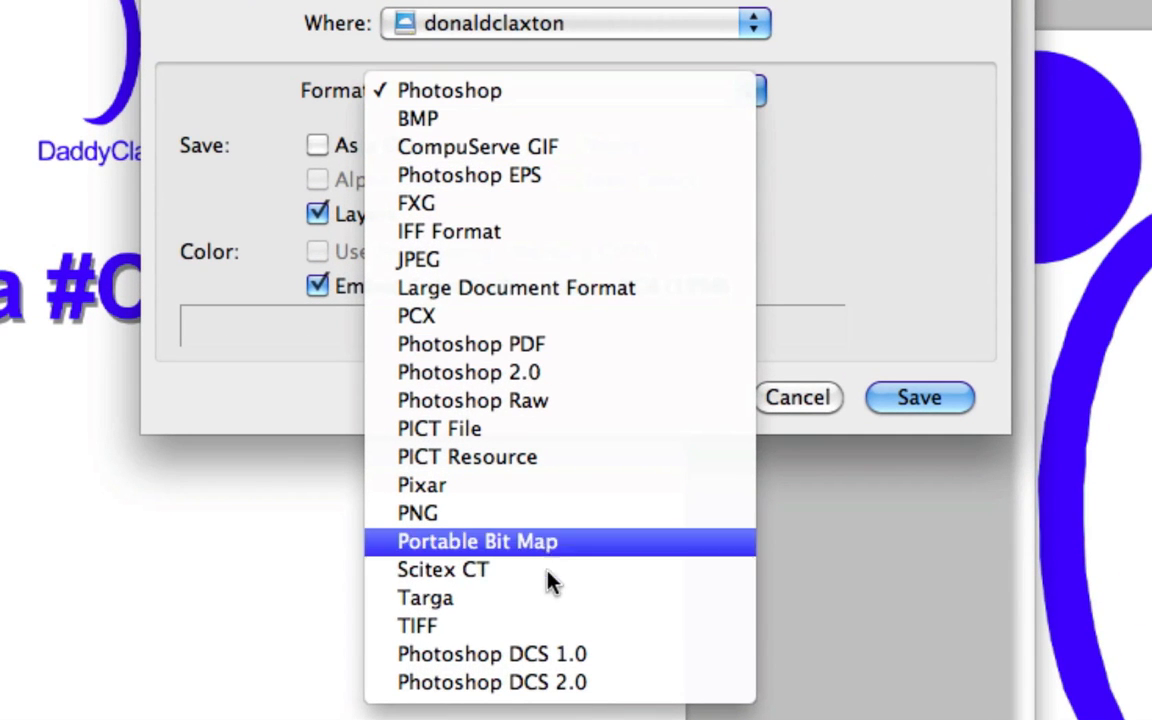
pyautogui.click(545, 514)
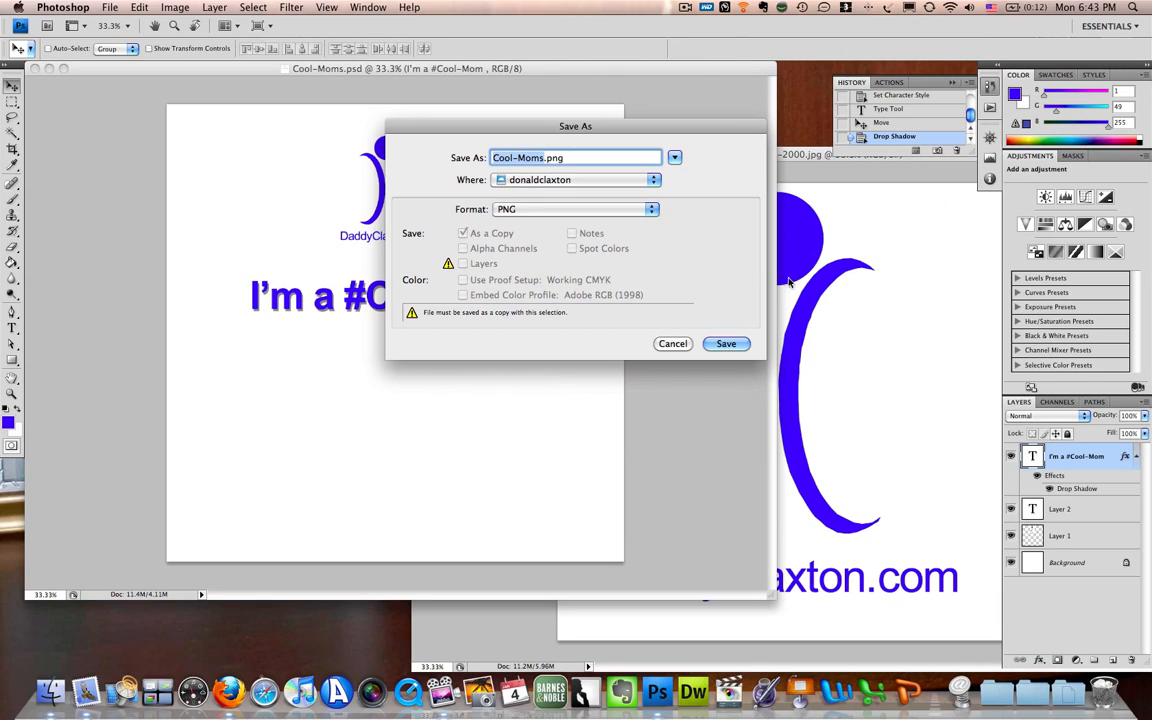
pyautogui.click(741, 343)
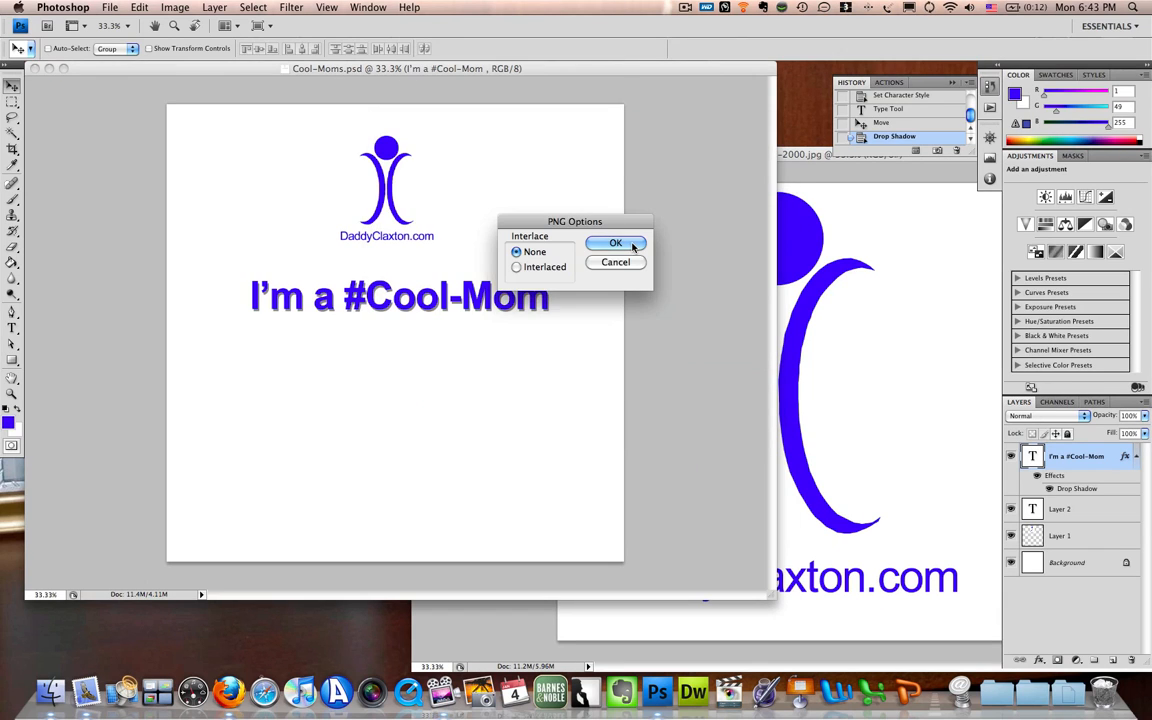
pyautogui.click(629, 243)
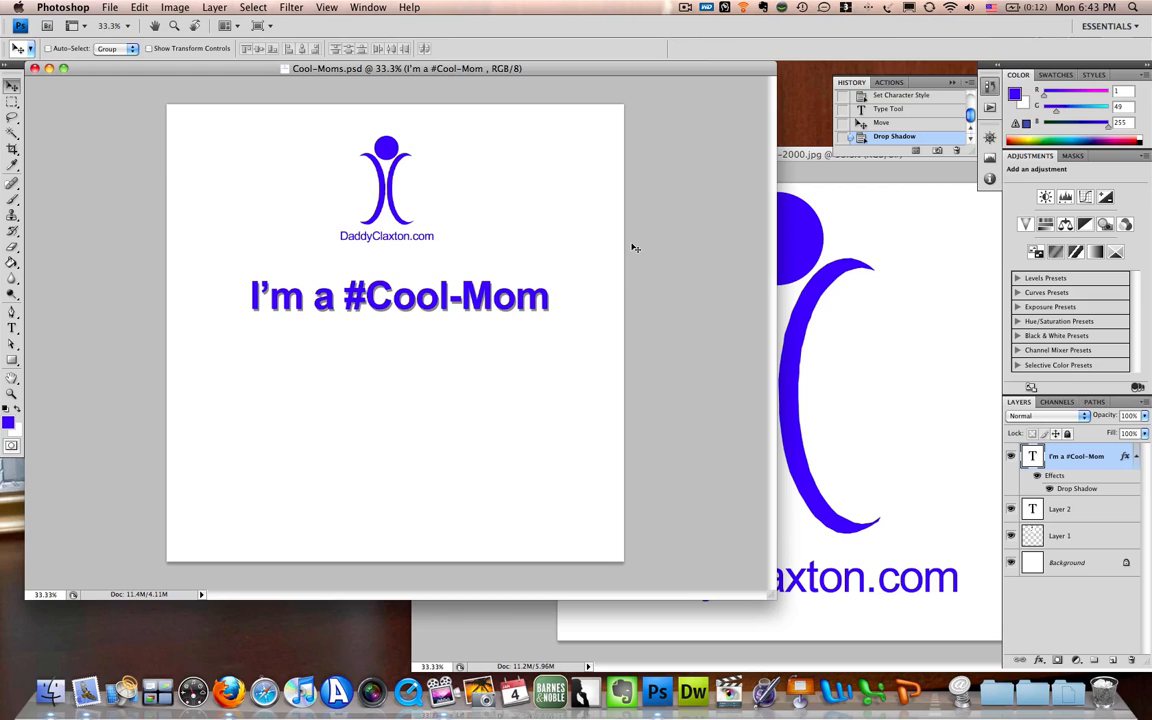